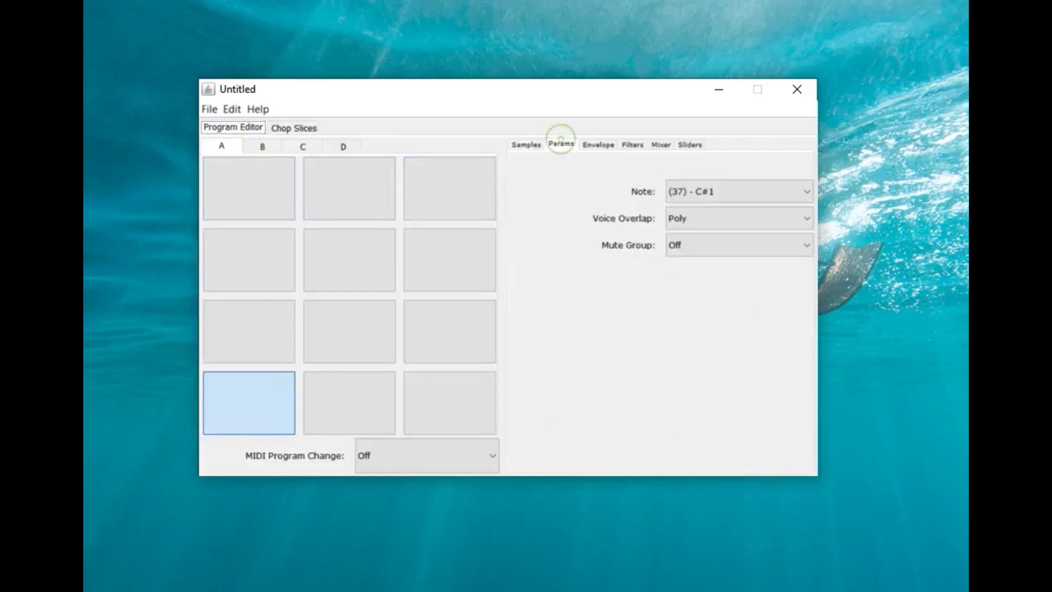
- Switch between the pad's Envelope settings and its four sample layers, trying a sample drop onto pad 1
left_click(597, 144)
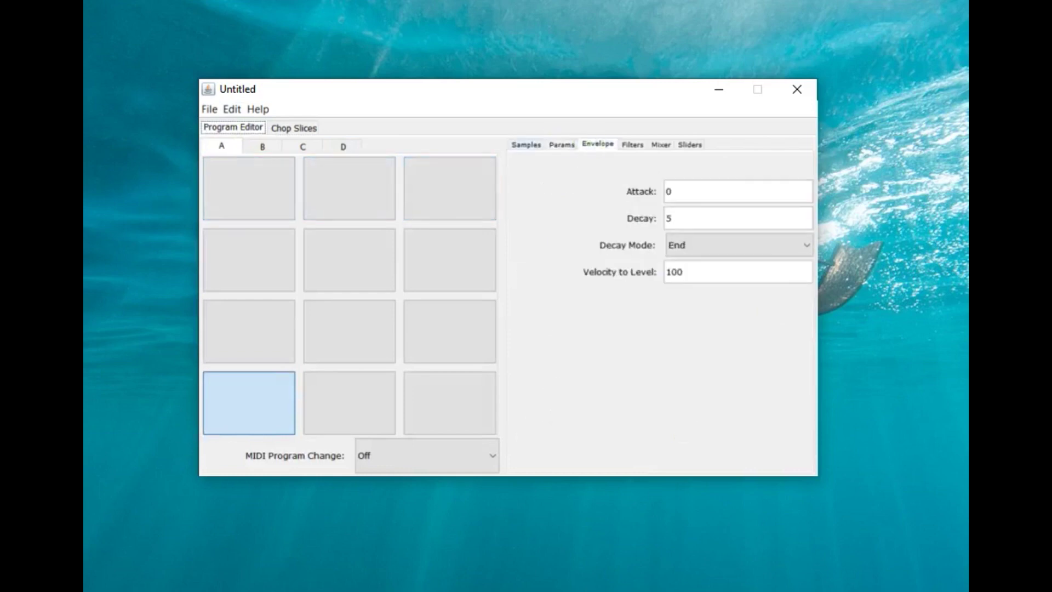
left_click(527, 144)
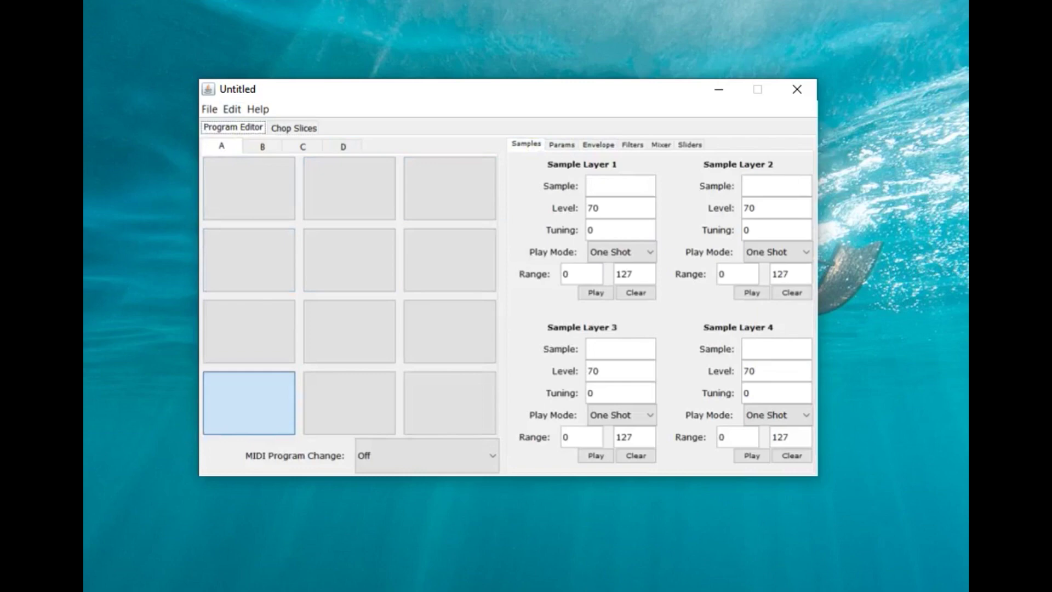
left_click_drag(111, 201, 257, 187)
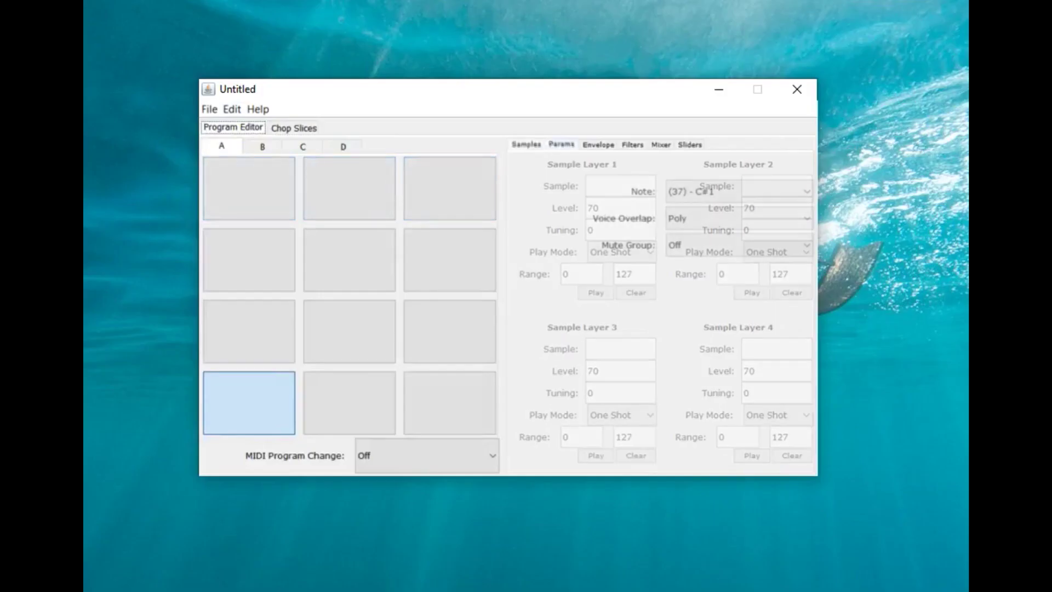
left_click(598, 144)
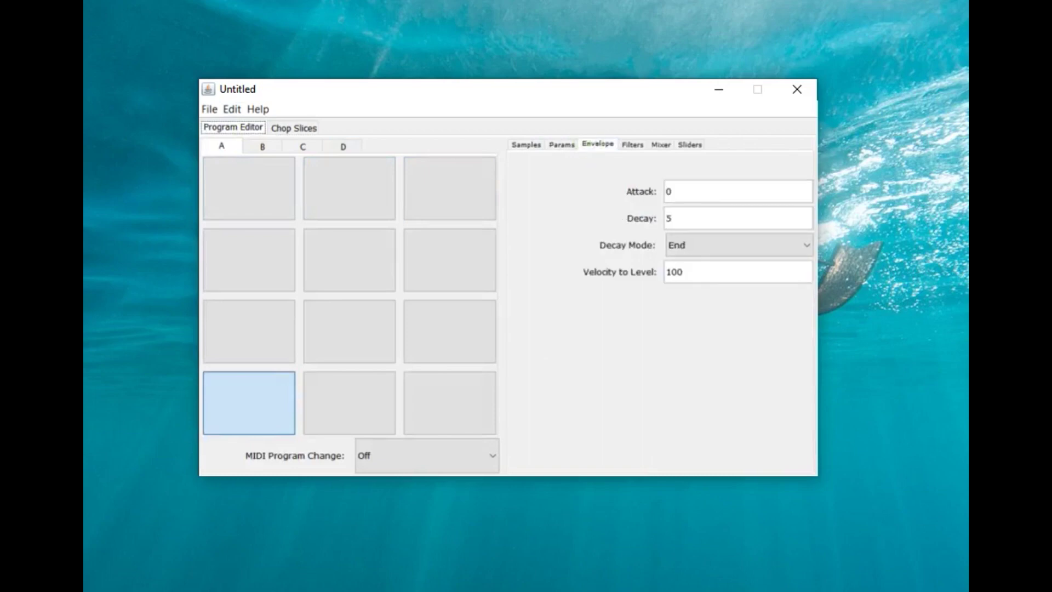
left_click(525, 144)
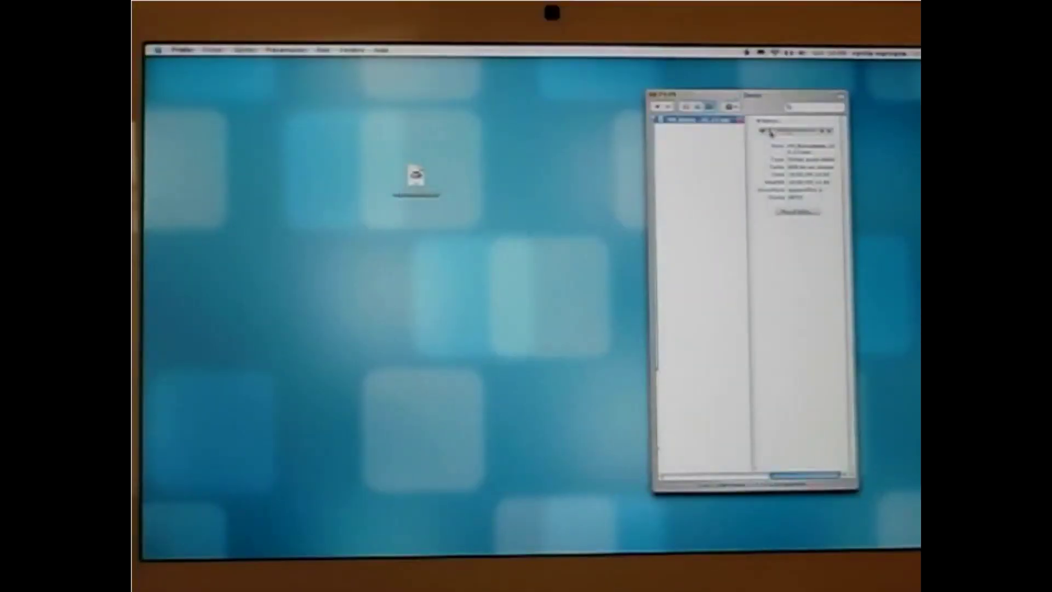
- Launch MPC Maid, load the WAV loop into Chop Slices, raise sensitivity and step through markers
double_click(428, 178)
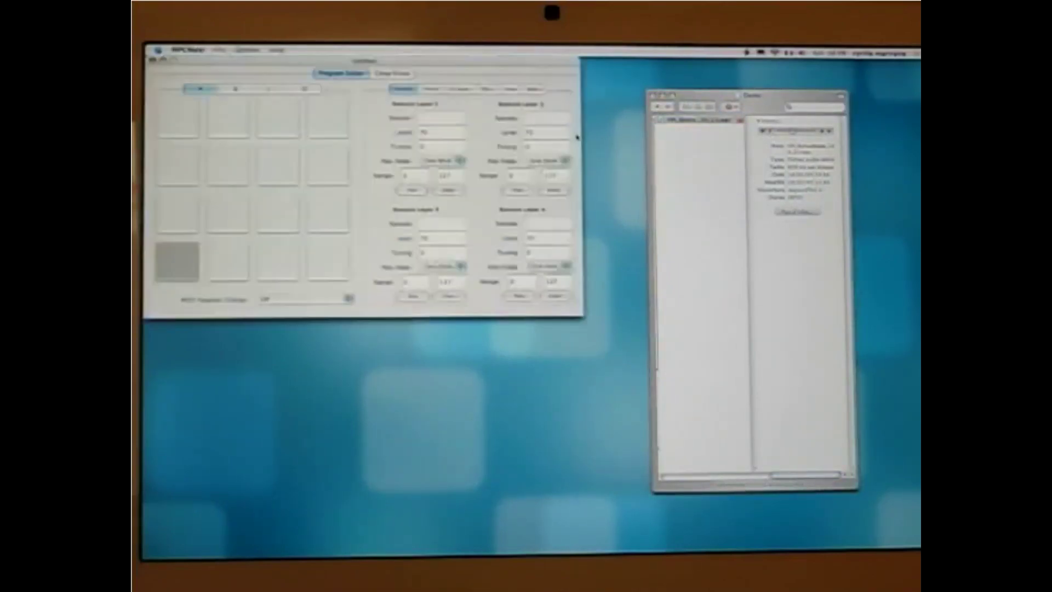
left_click(392, 73)
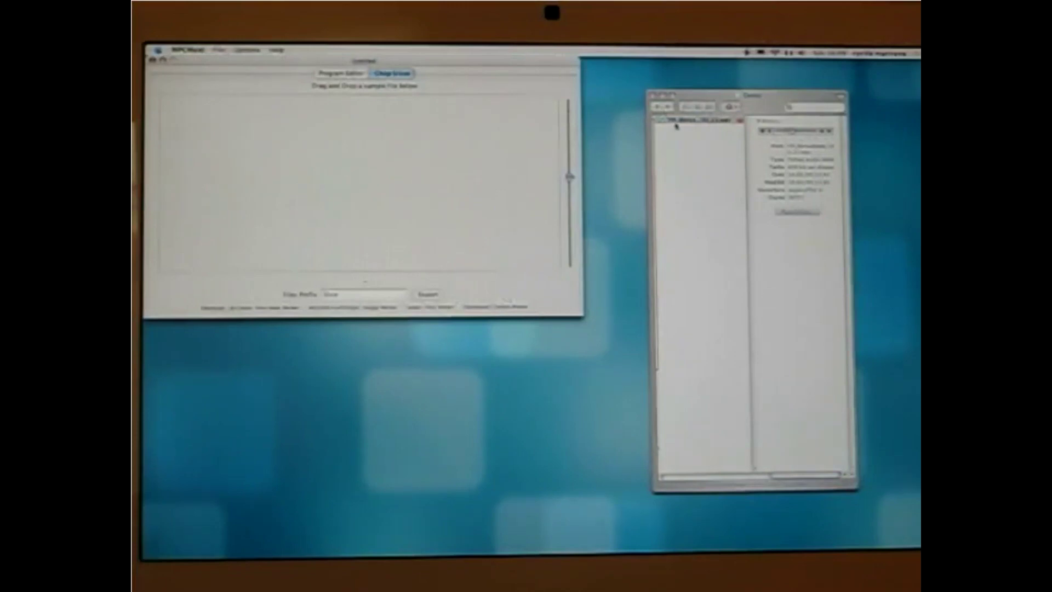
left_click_drag(678, 121, 356, 141)
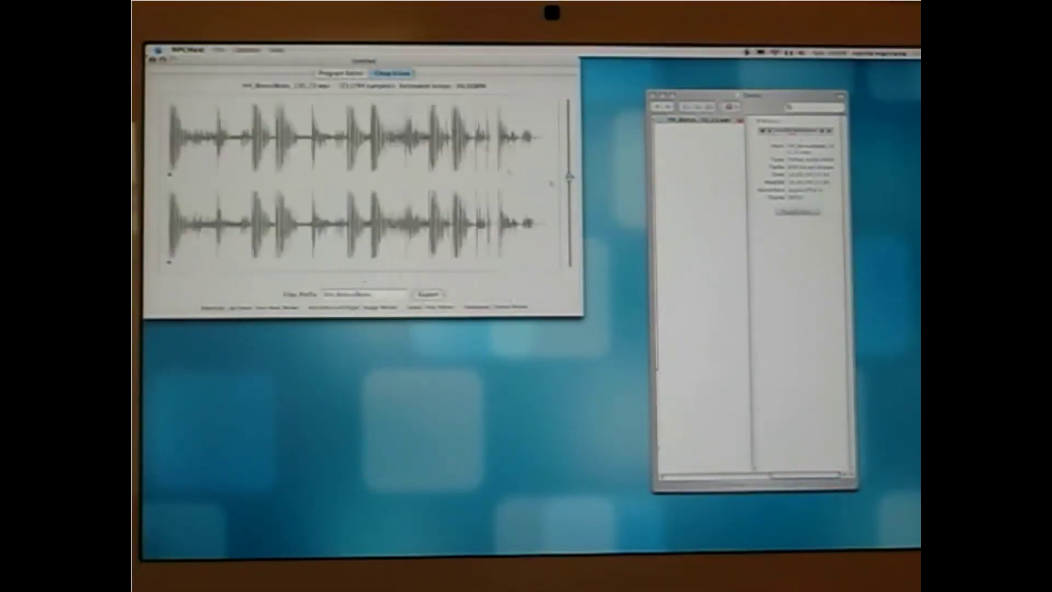
mouse_move(570, 177)
left_mouse_down()
mouse_move(570, 134)
mouse_move(570, 236)
mouse_move(566, 191)
left_mouse_up()
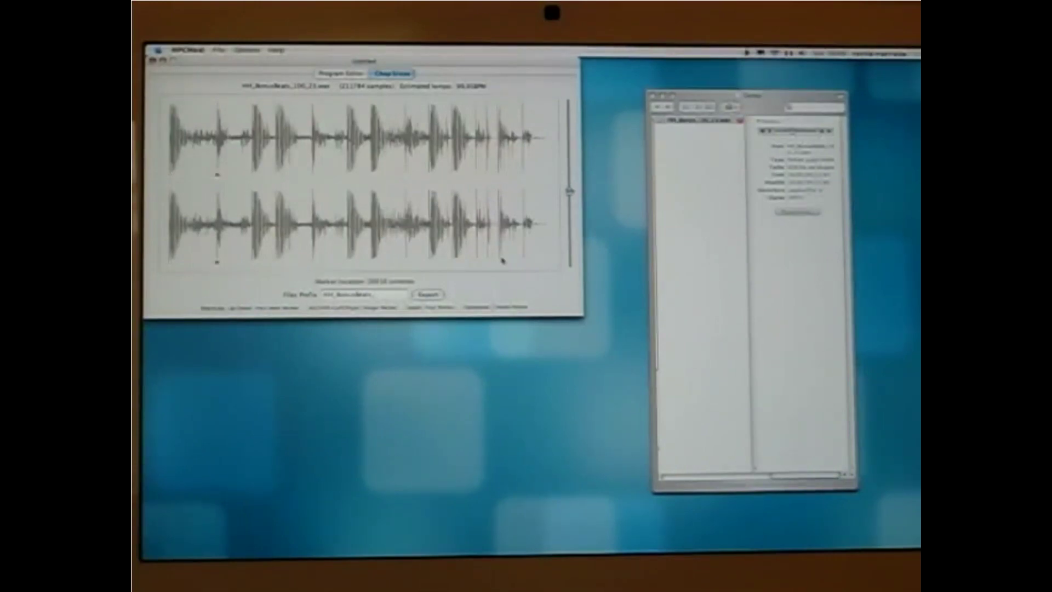
key("Right")
key("Right")
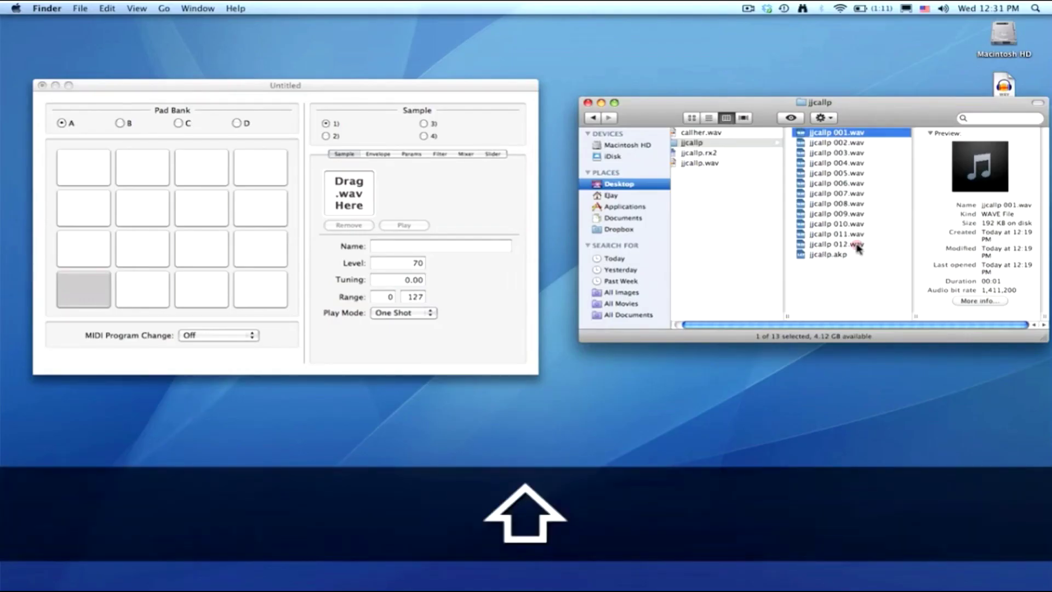
- Drop slices jjcallp 001–012.wav onto pad 1, assigning one slice per pad in bank A
left_click(858, 245, "shift")
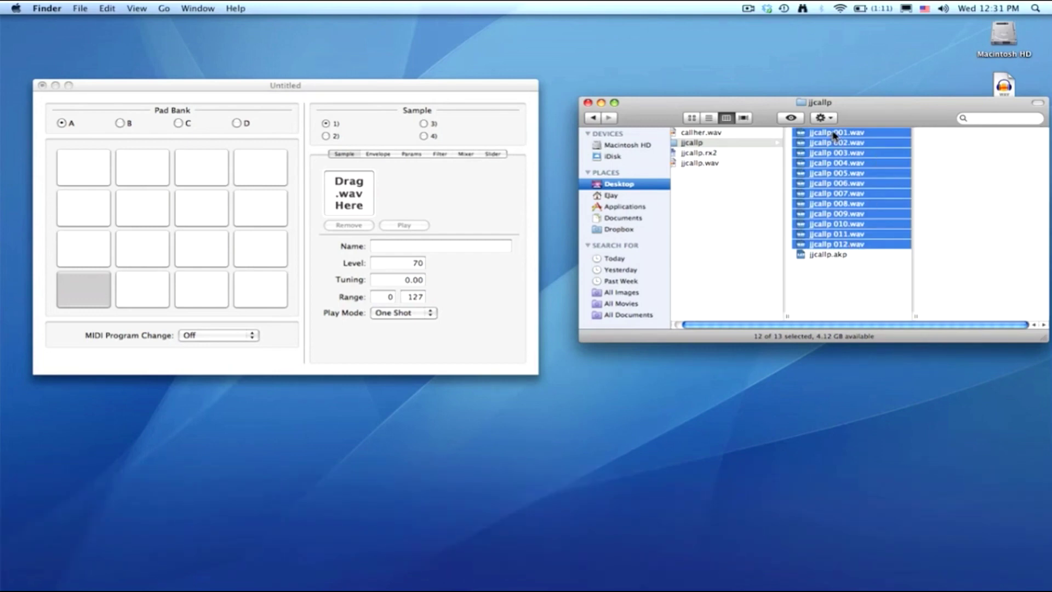
left_click_drag(833, 135, 87, 298)
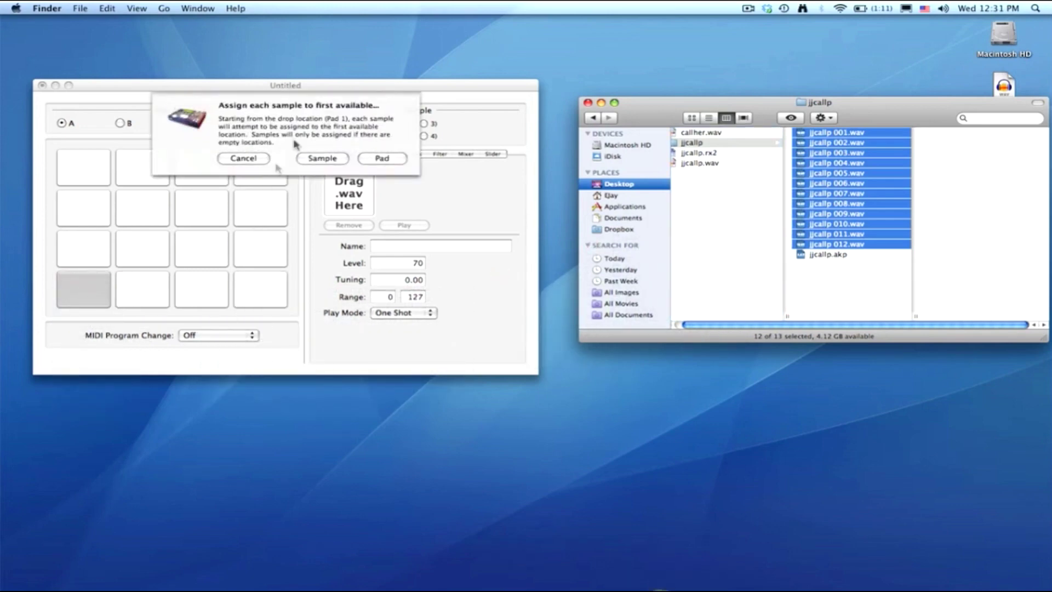
left_click(383, 158)
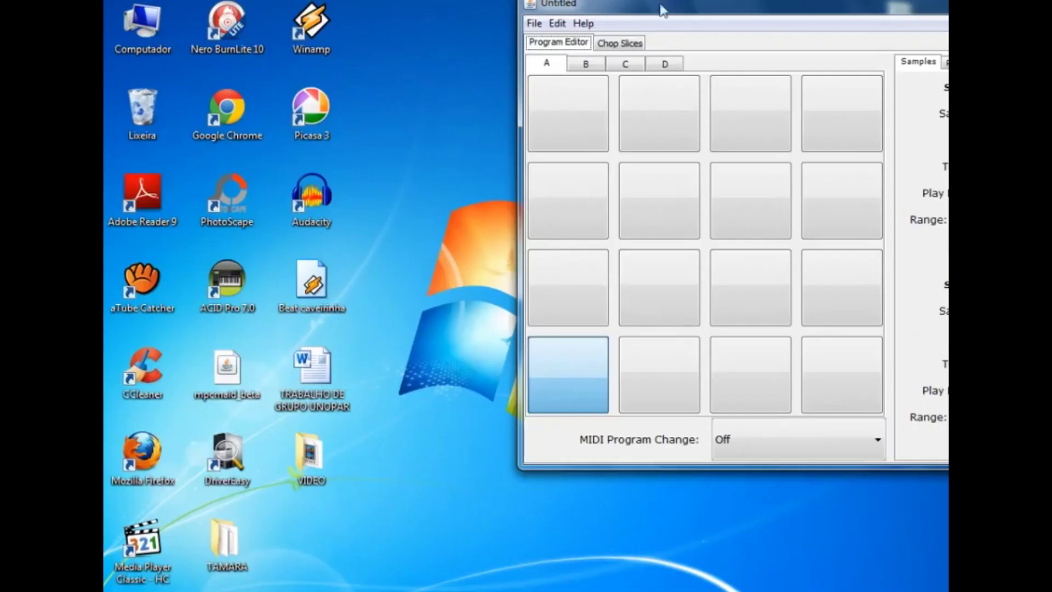
- Bring the MPC Maid window into view and show pad banks B, C and D
left_click_drag(664, 10, 288, 8)
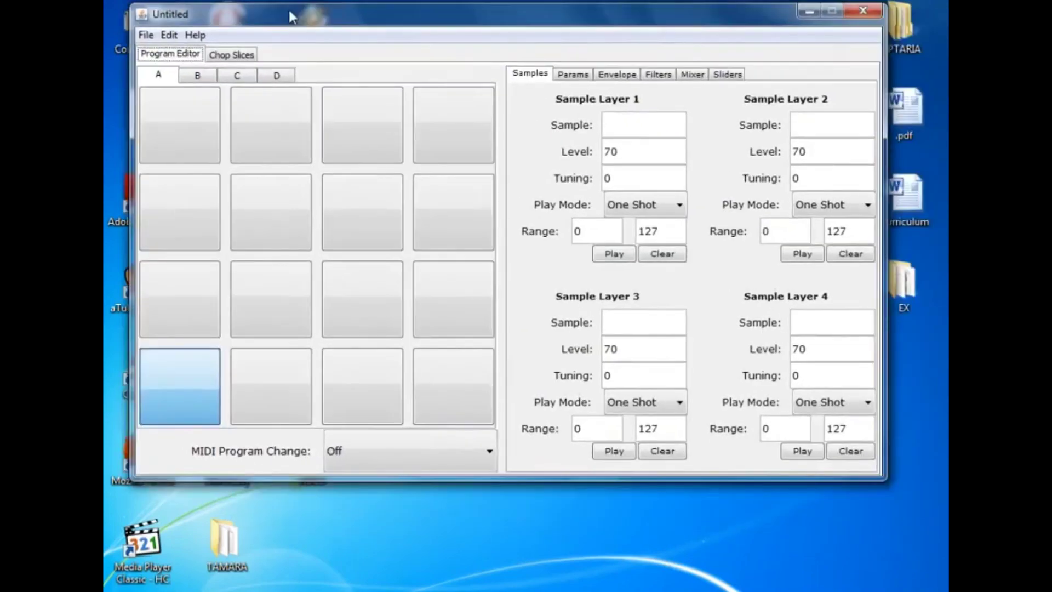
left_click(207, 81)
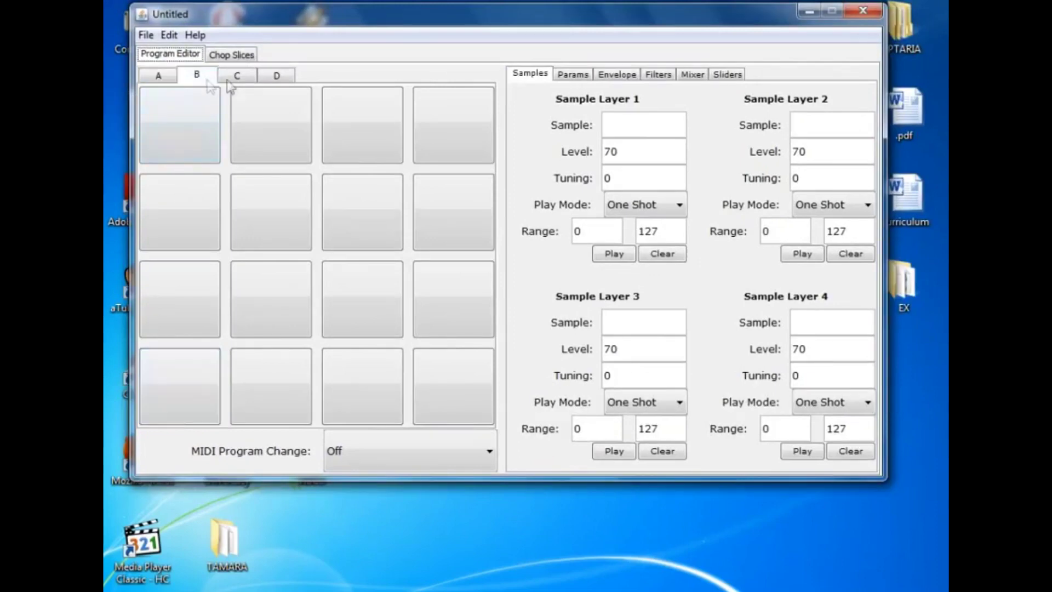
left_click(235, 82)
left_click(284, 83)
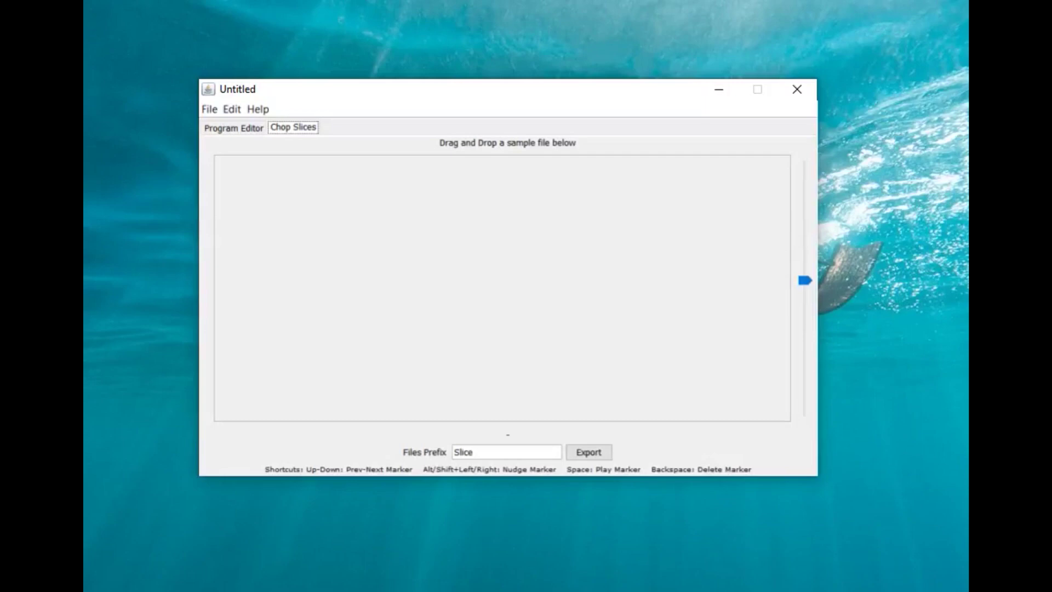
- Load maid.wav into the chopper, adjust sensitivity to place red slice markers, and attempt an export
left_click_drag(328, 216, 422, 219)
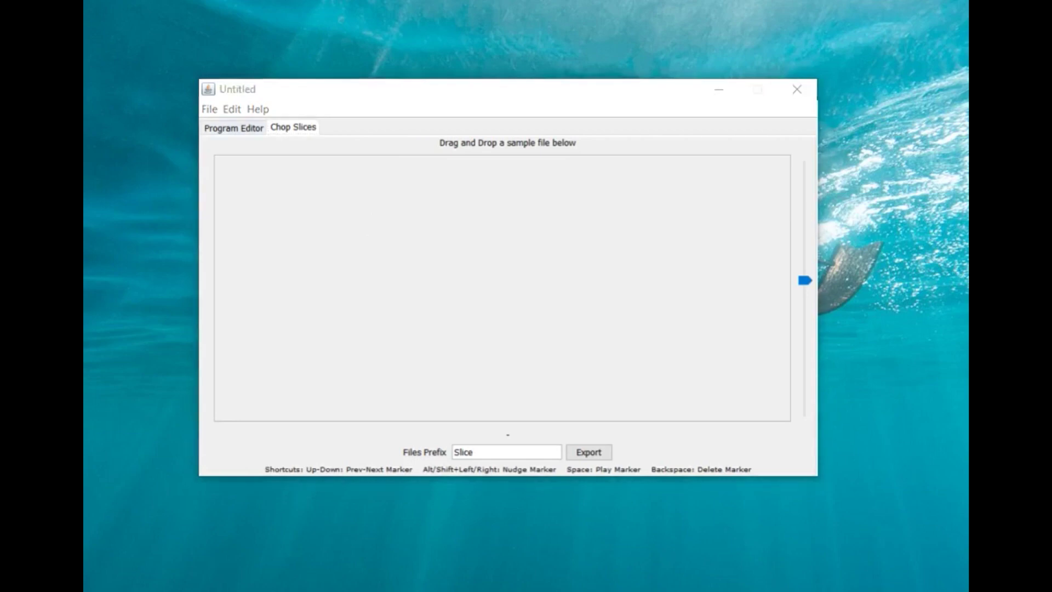
left_click(233, 127)
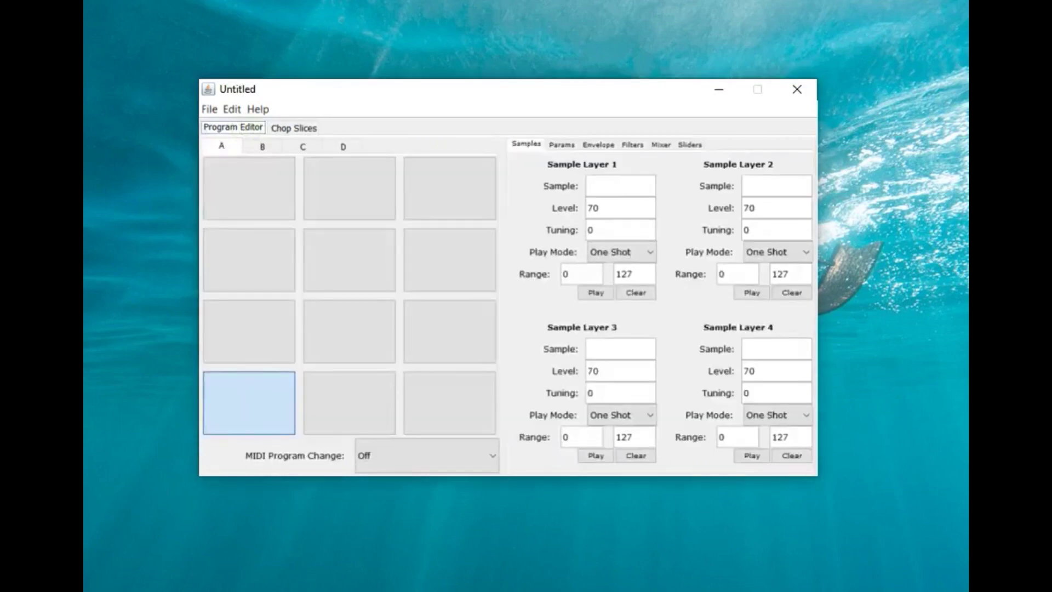
left_click(293, 128)
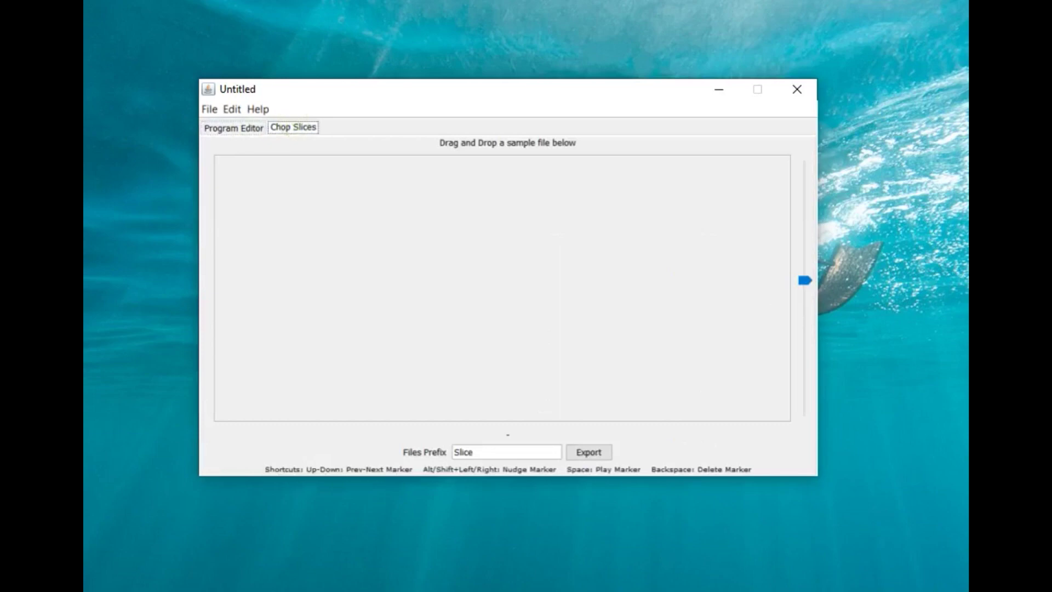
left_click_drag(376, 277, 378, 278)
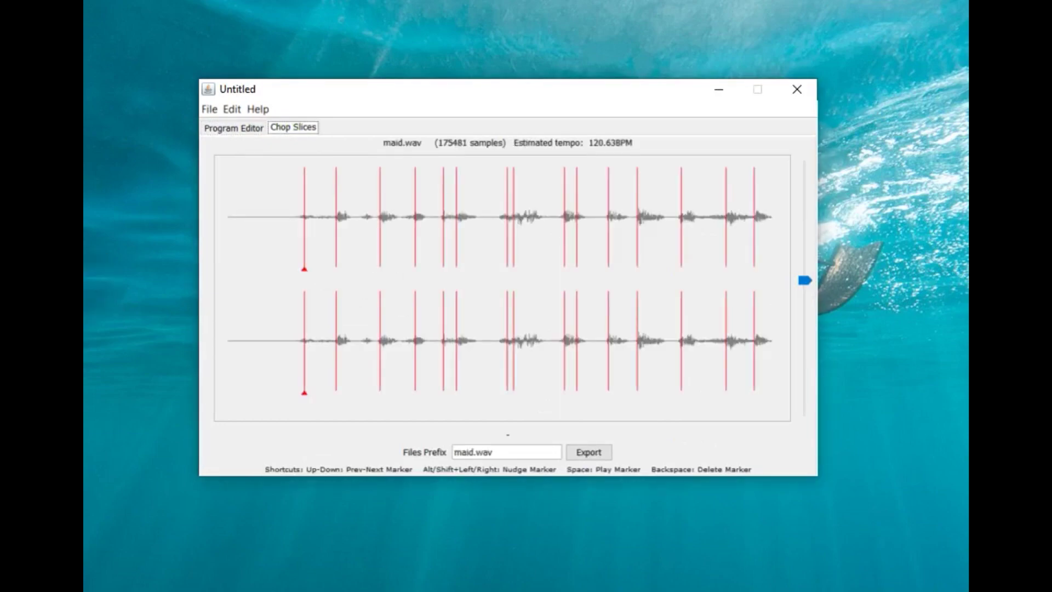
mouse_move(804, 280)
left_mouse_down()
mouse_move(805, 166)
mouse_move(804, 403)
left_mouse_up()
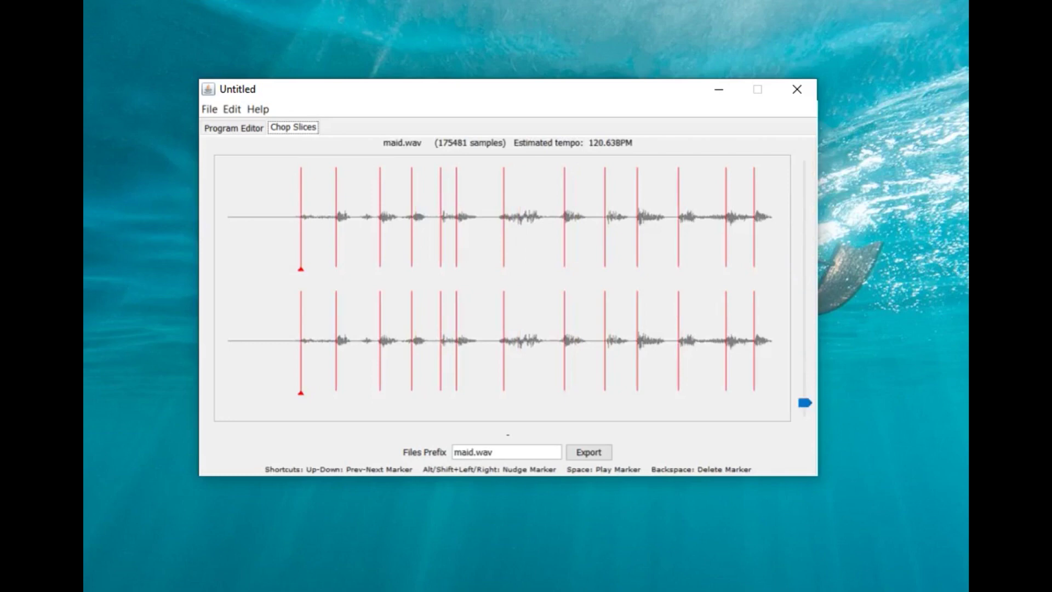
left_click(588, 452)
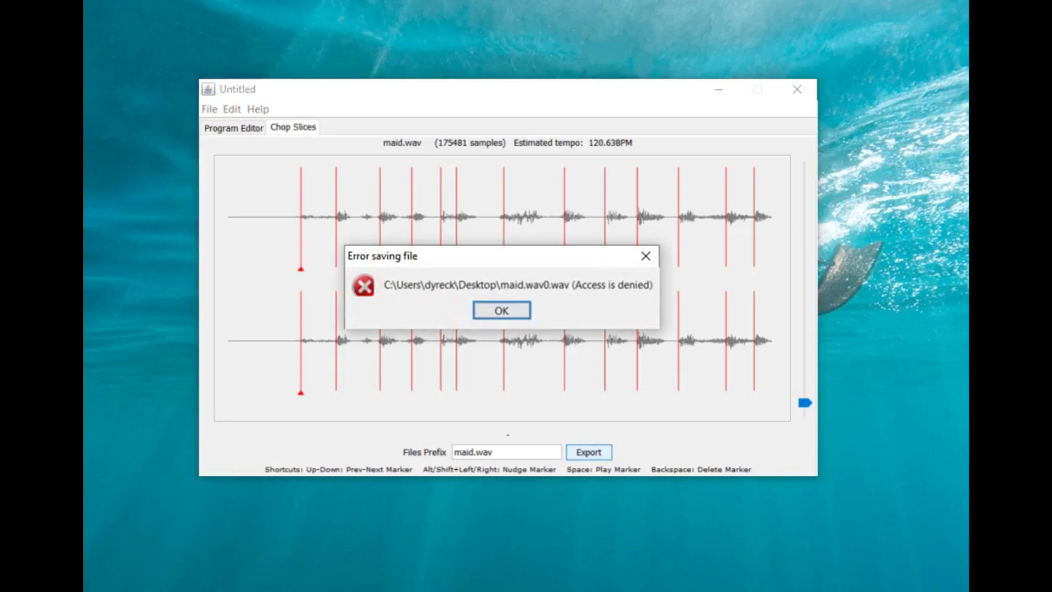
- Dismiss the access-denied error, raise sensitivity to re-detect maid.wav's markers, and return to Program Editor
left_click(649, 255)
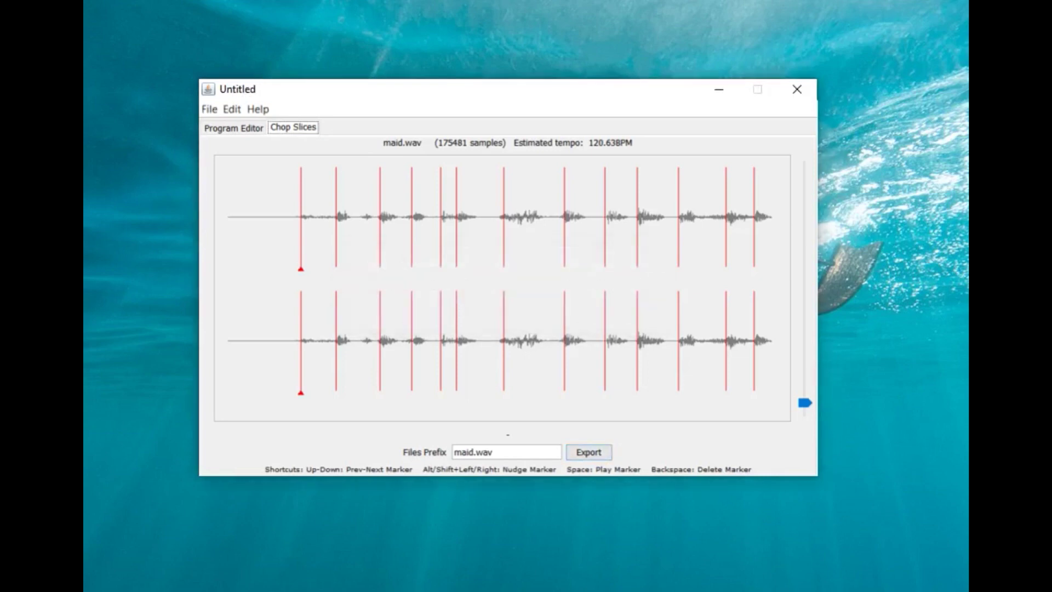
left_click_drag(805, 402, 805, 175)
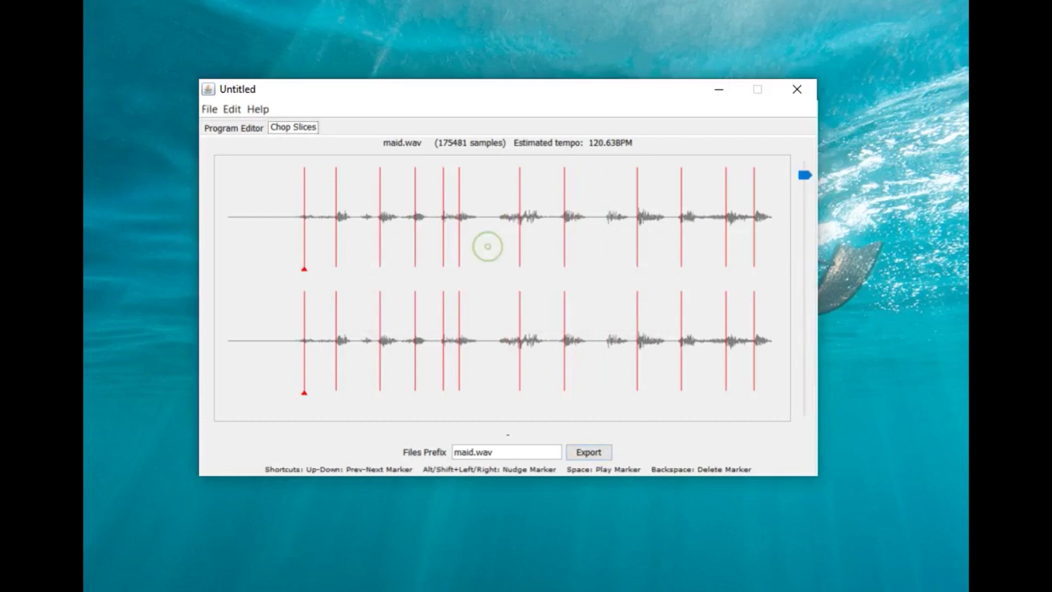
left_click(233, 128)
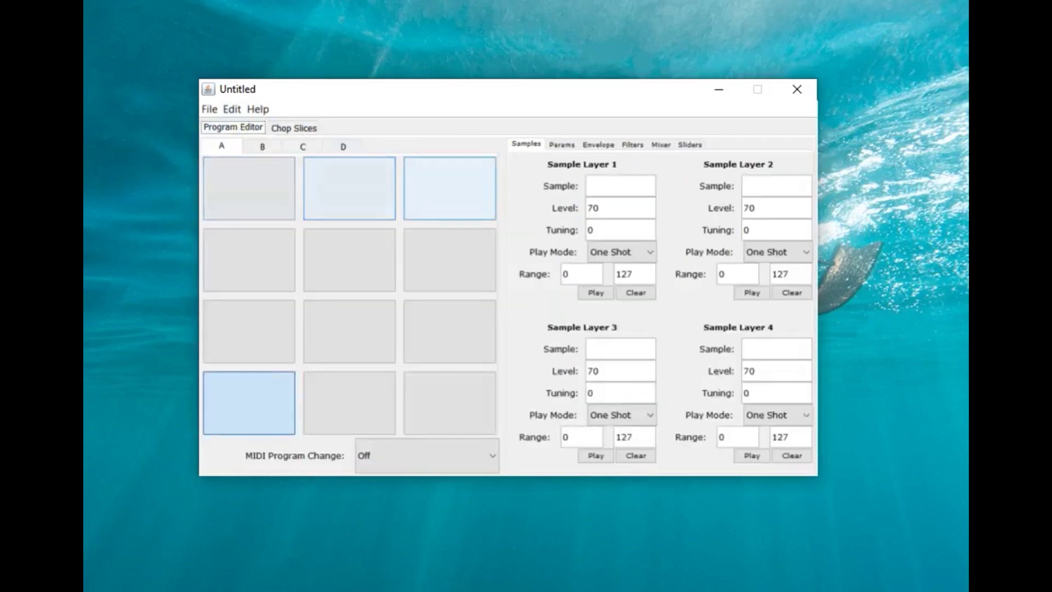
- Load the maid sample onto pad A1's first sample layer
left_click(562, 144)
left_click(598, 144)
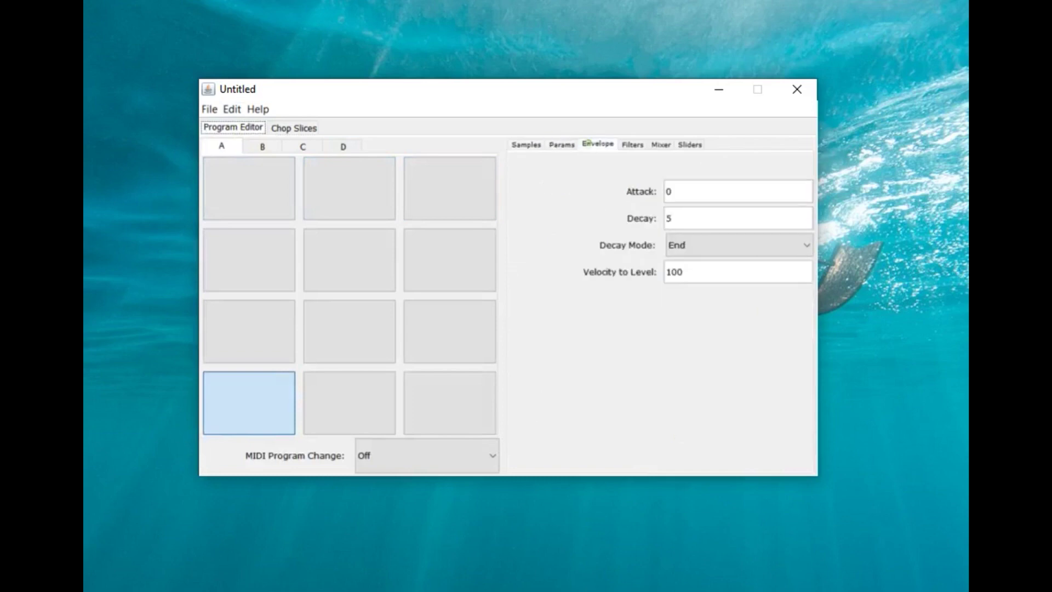
left_click(526, 144)
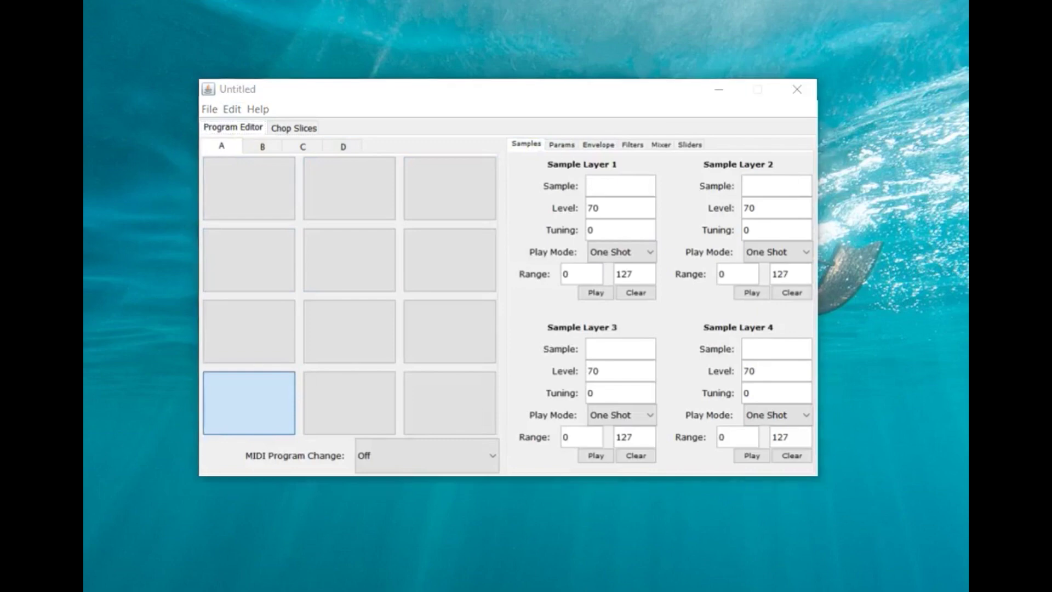
left_click_drag(118, 196, 249, 189)
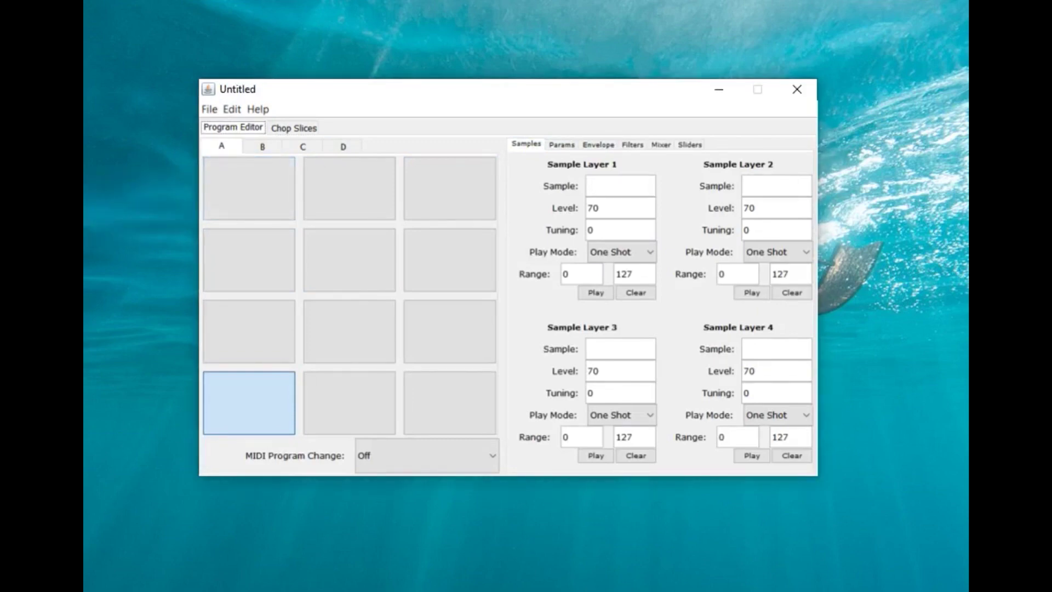
left_click_drag(328, 324, 249, 186)
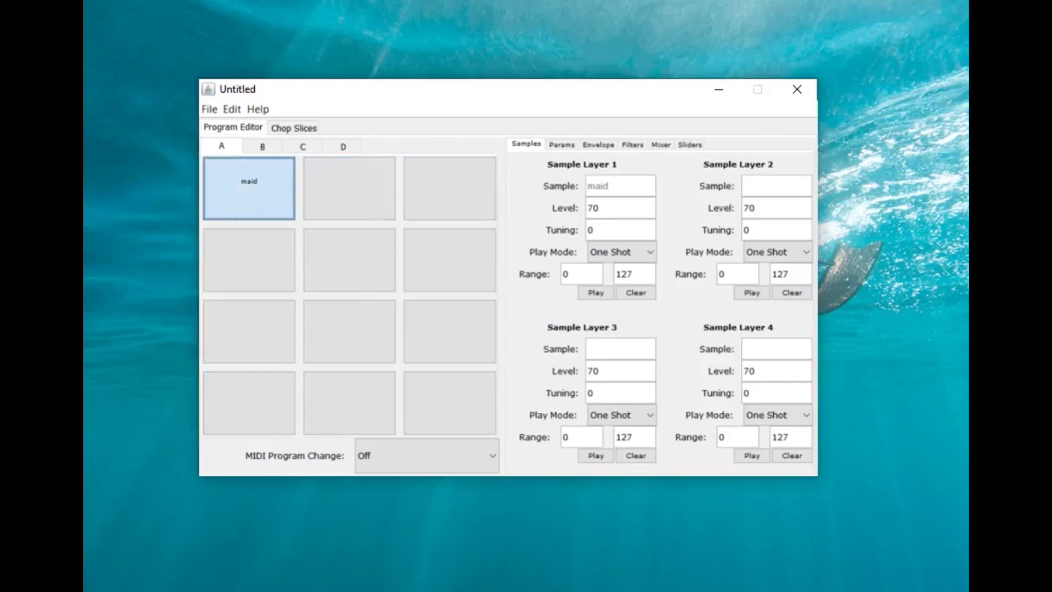
- Set pad A1's first filter type to Lowpass
left_click(561, 144)
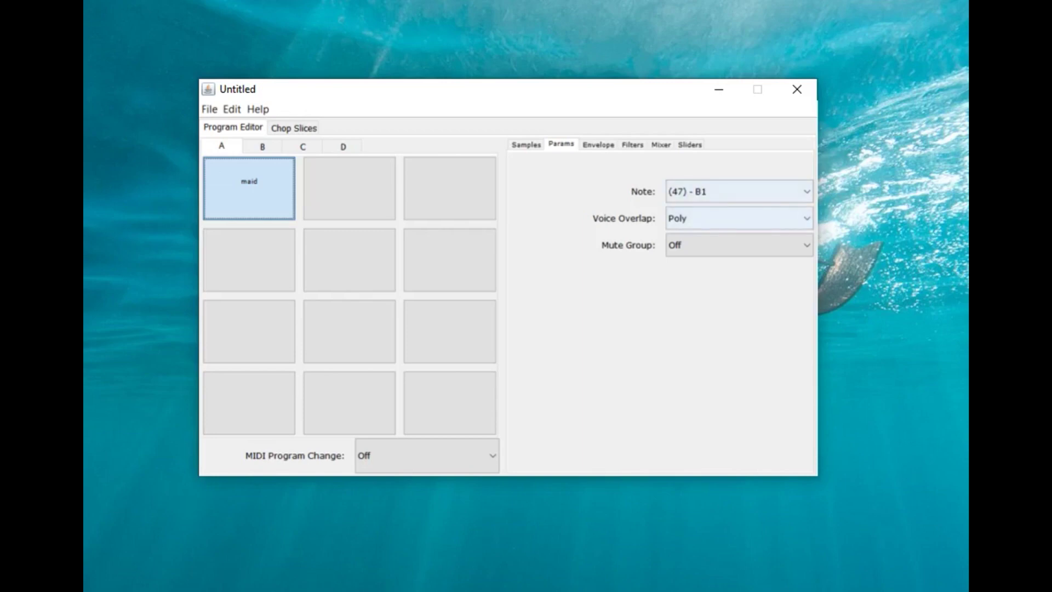
left_click(598, 144)
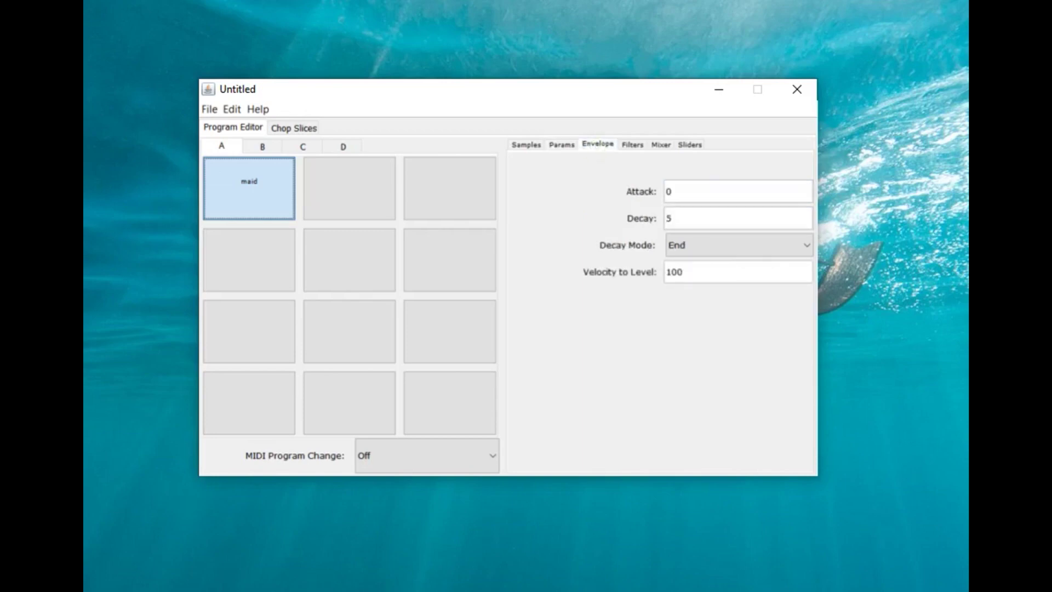
left_click(632, 144)
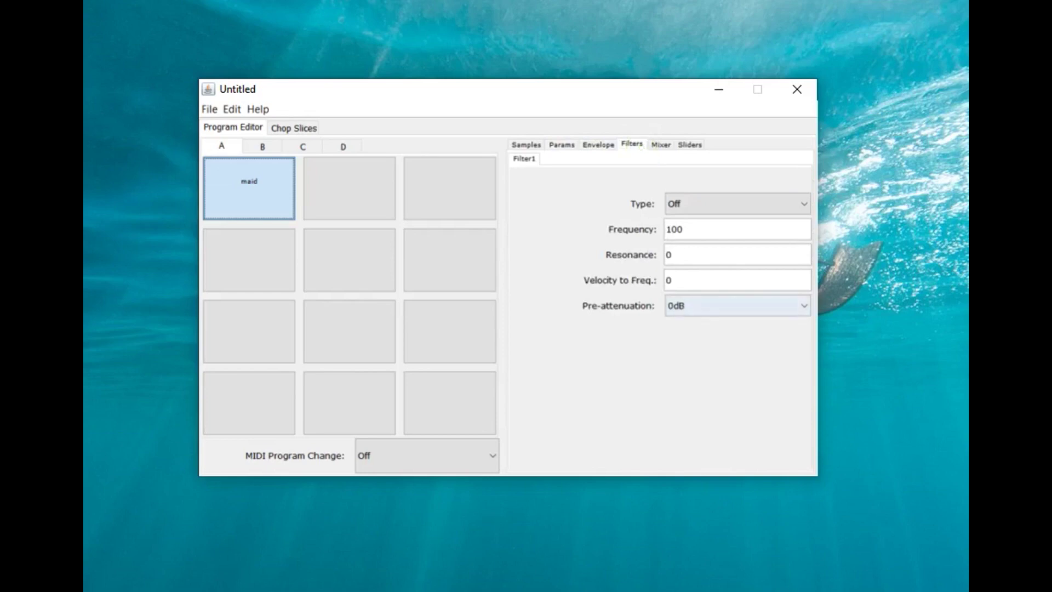
left_click(802, 203)
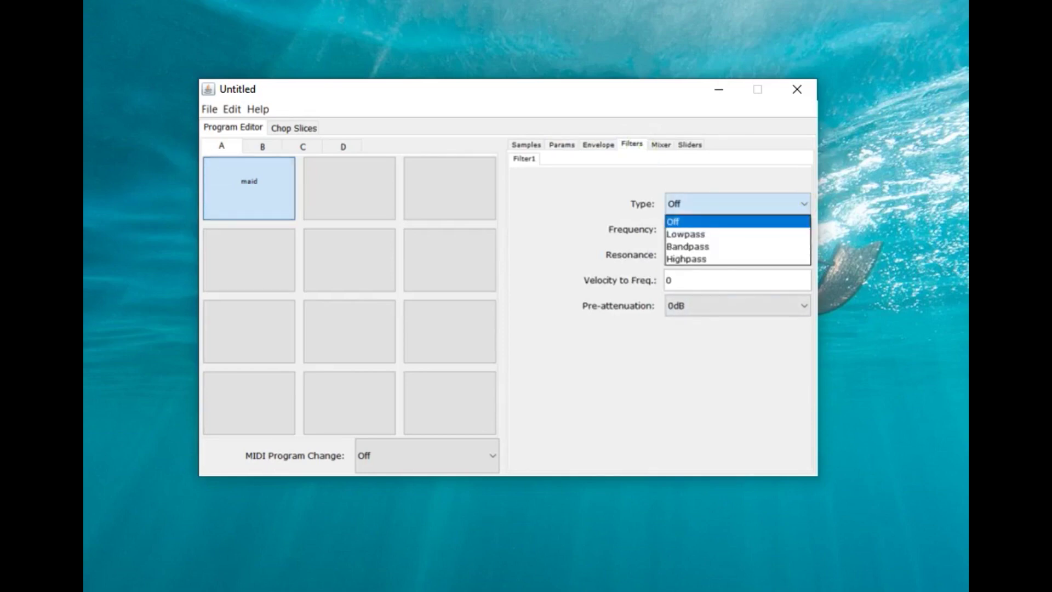
left_click(774, 232)
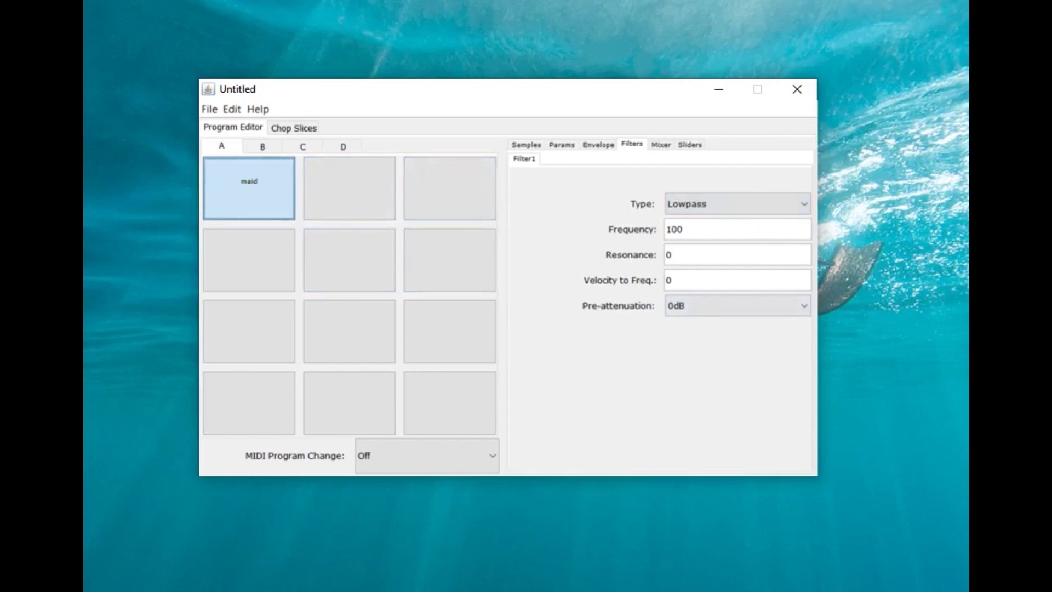
- Check pad A1's Mixer and Sliders settings, then return to its sample layers
left_click(666, 145)
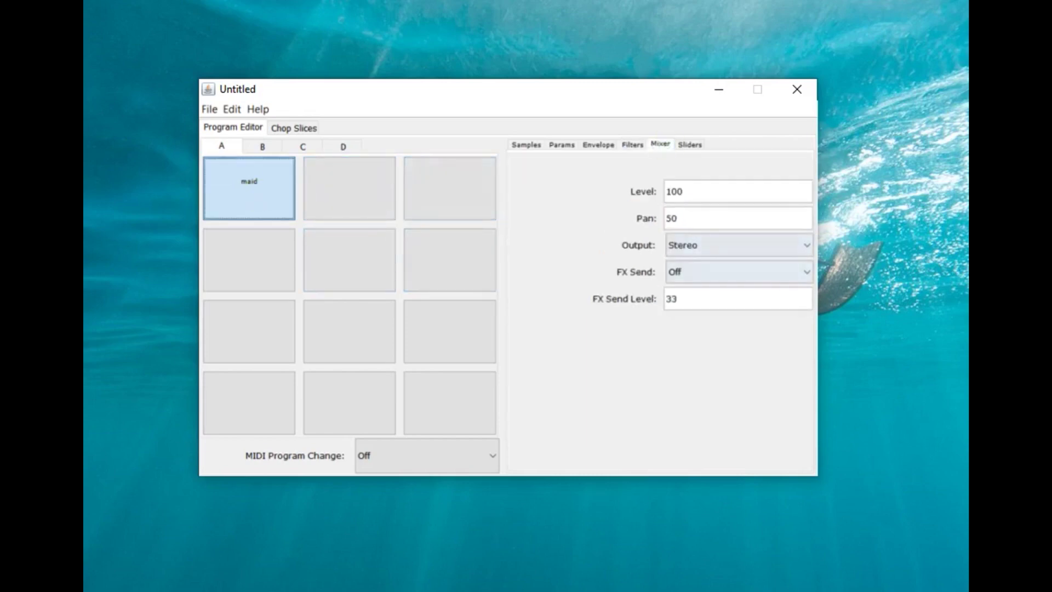
left_click(691, 144)
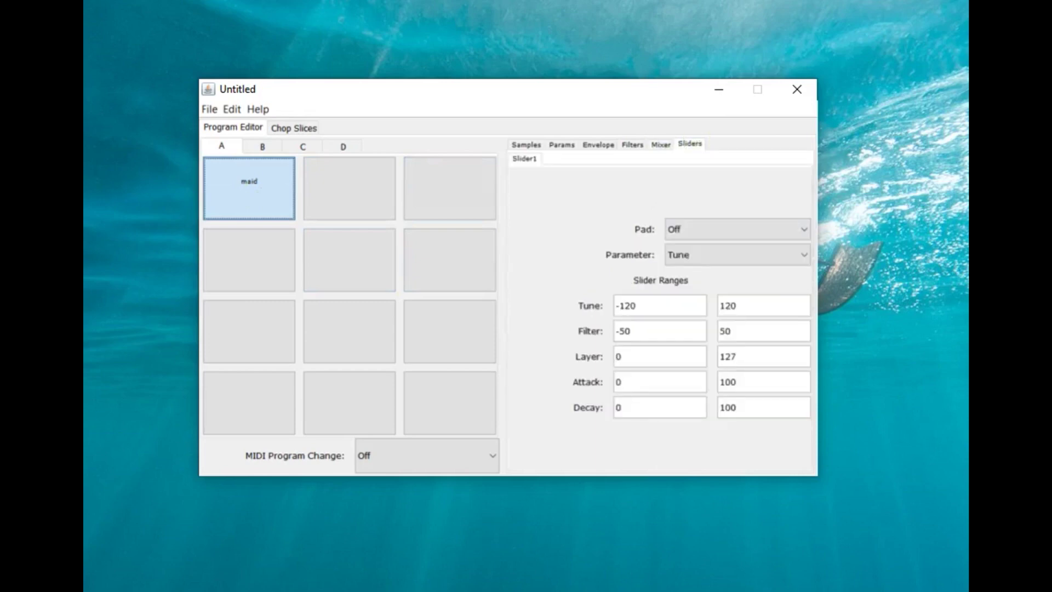
left_click(526, 144)
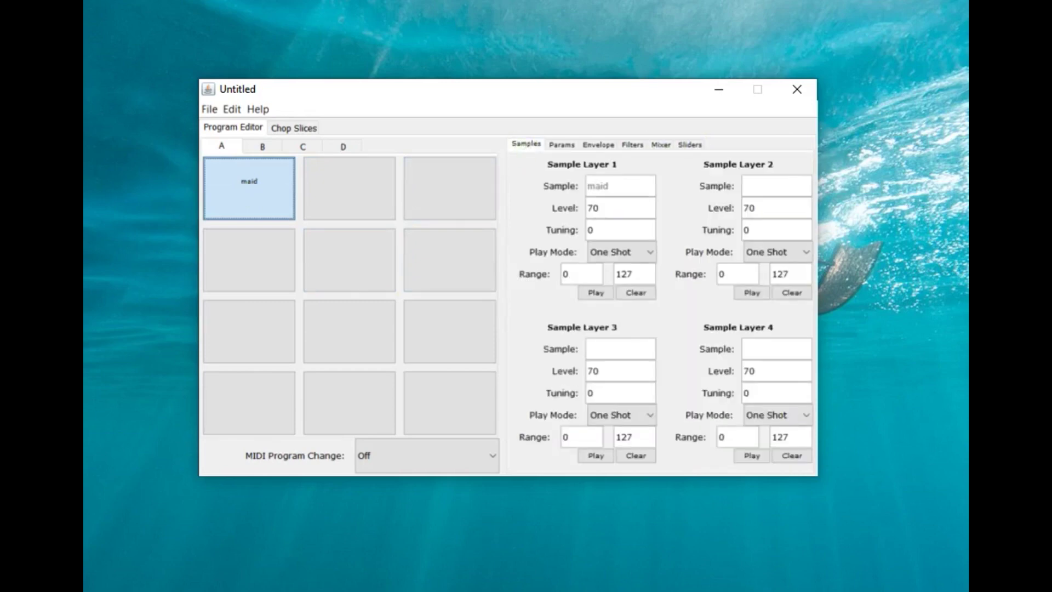
left_click(232, 109)
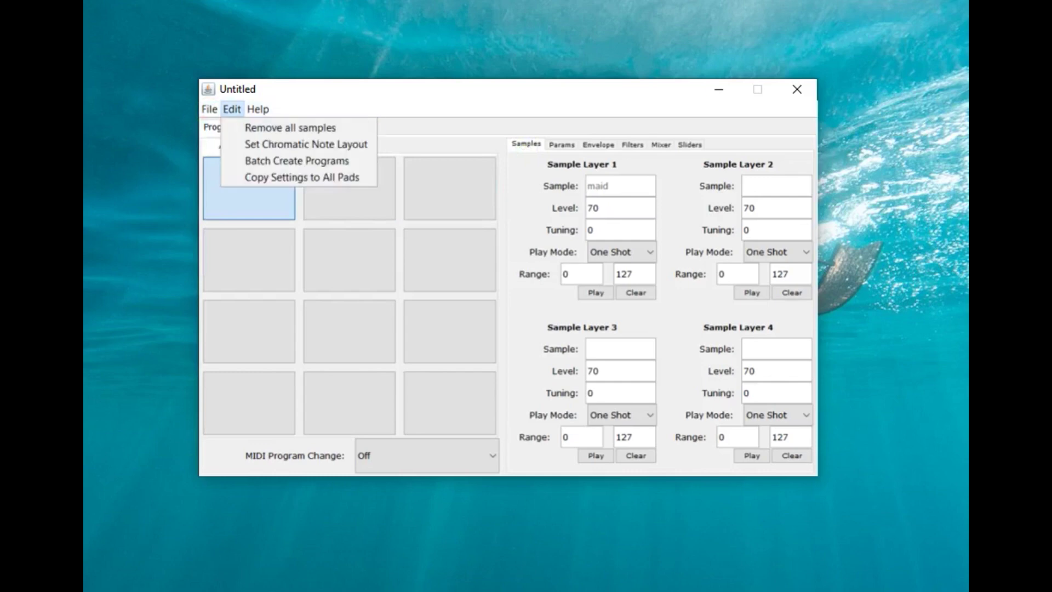
key("Down")
key("Down")
key("Down")
key("Down")
key("Down")
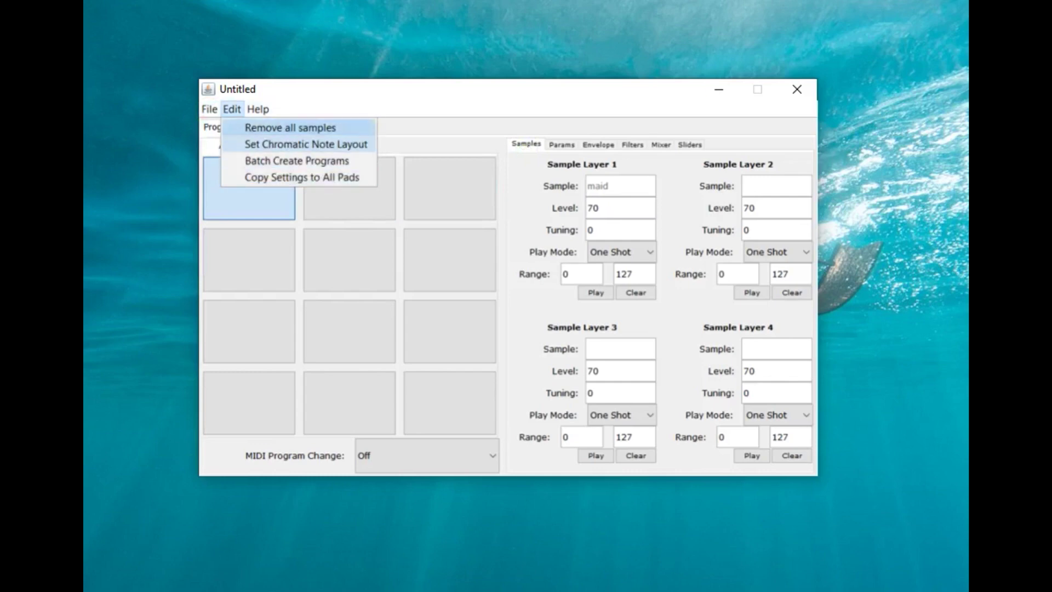
key("Right")
key("Down")
key("Up")
key("Left")
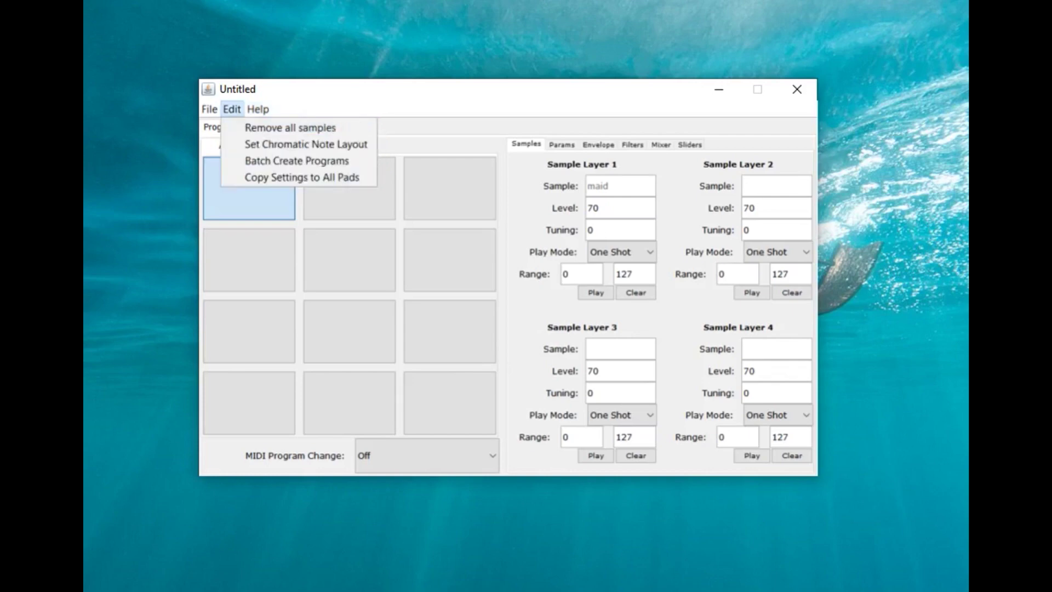
key("Down")
key("Down")
key("Down")
key("Down")
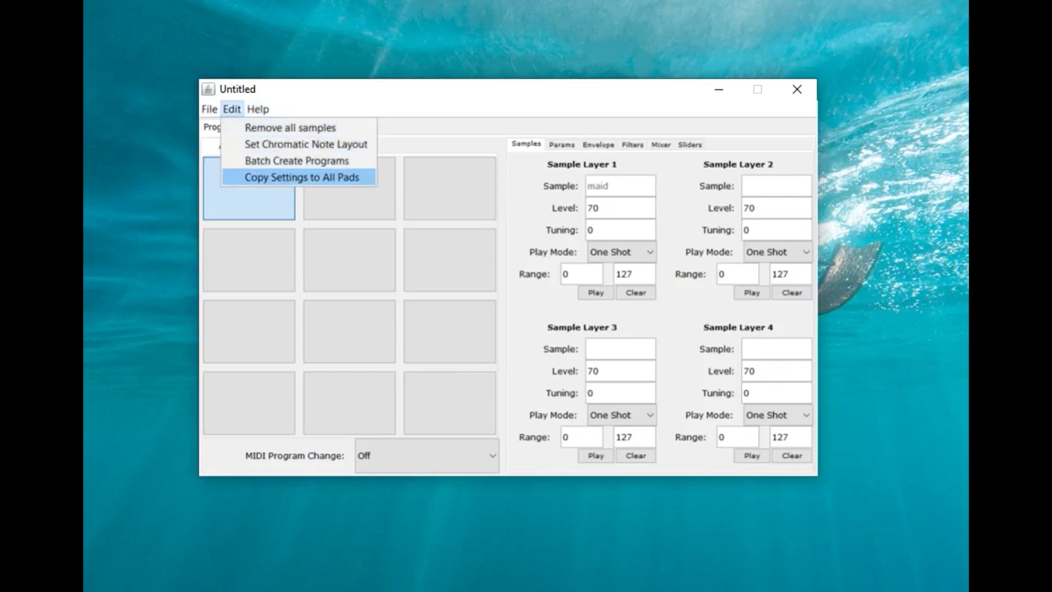
key("Return")
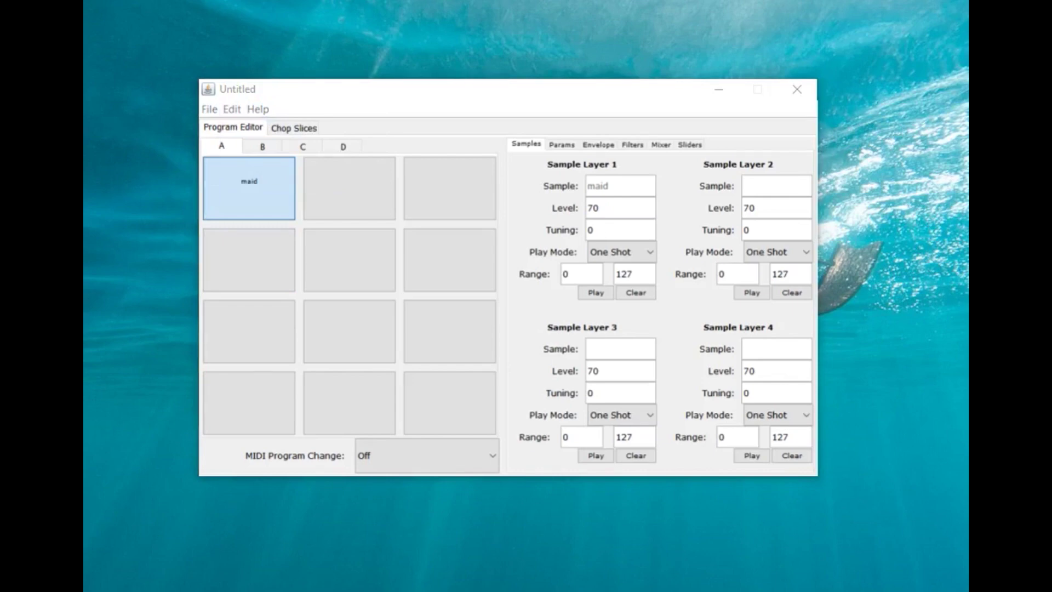
key("alt+e")
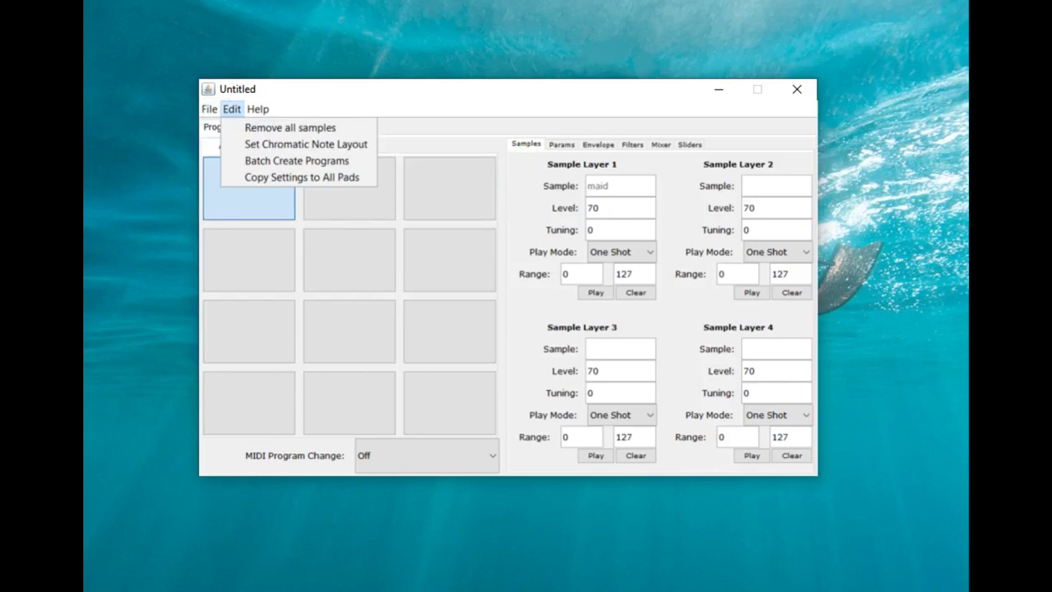
key("Right")
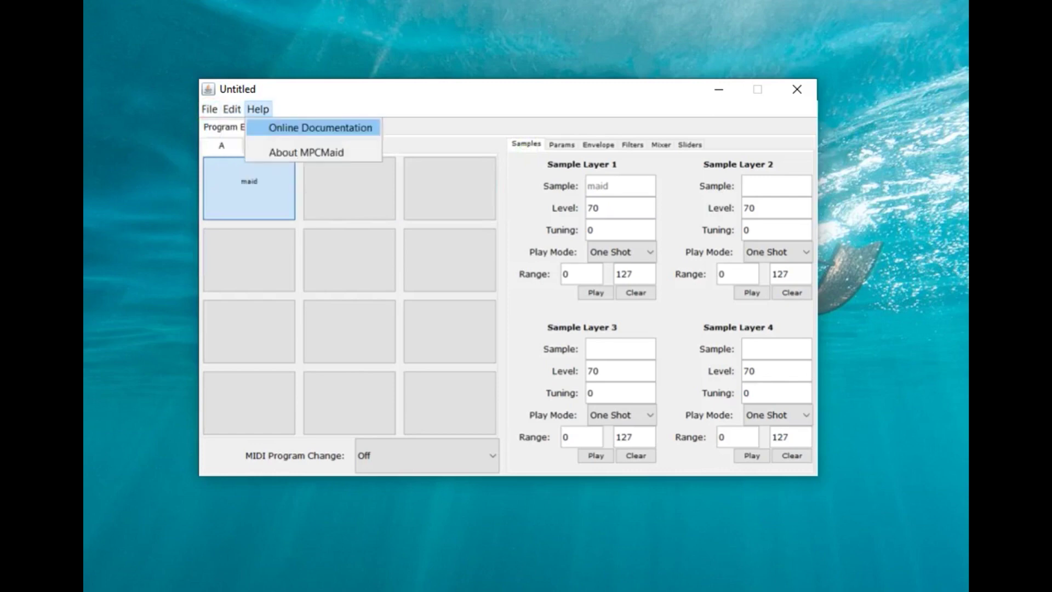
key("Left")
key("Down")
key("Down")
key("Down")
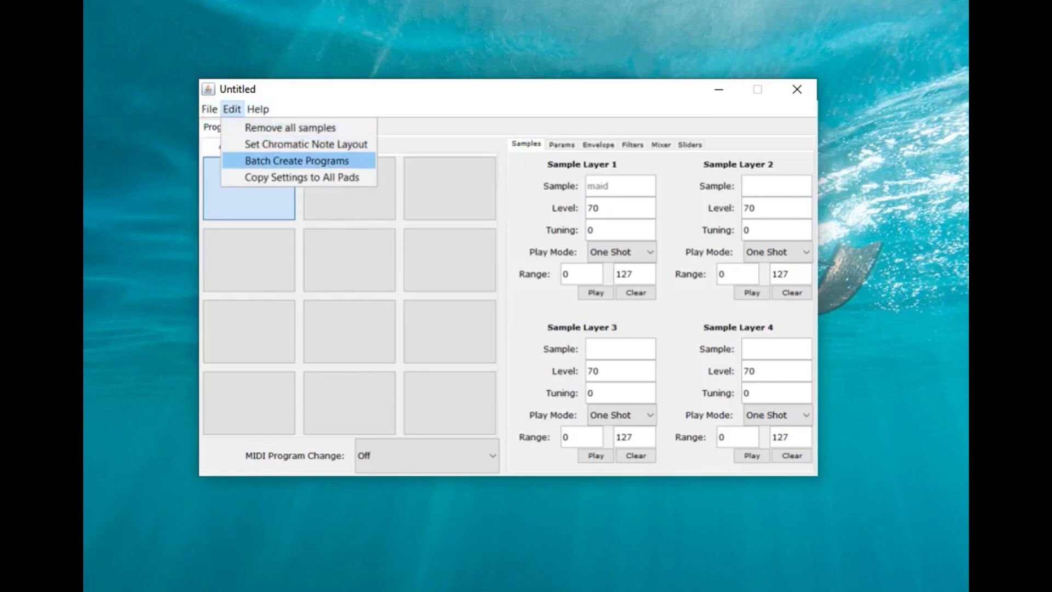
key("Down")
key("Right")
key("Down")
key("Down")
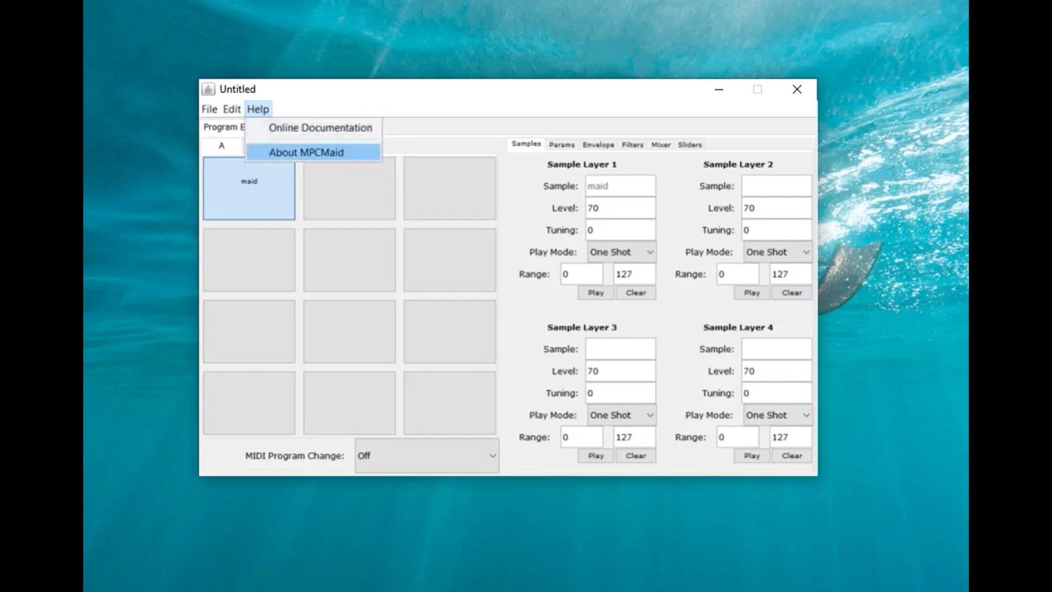
key("Down")
key("Left")
key("Down")
key("Down")
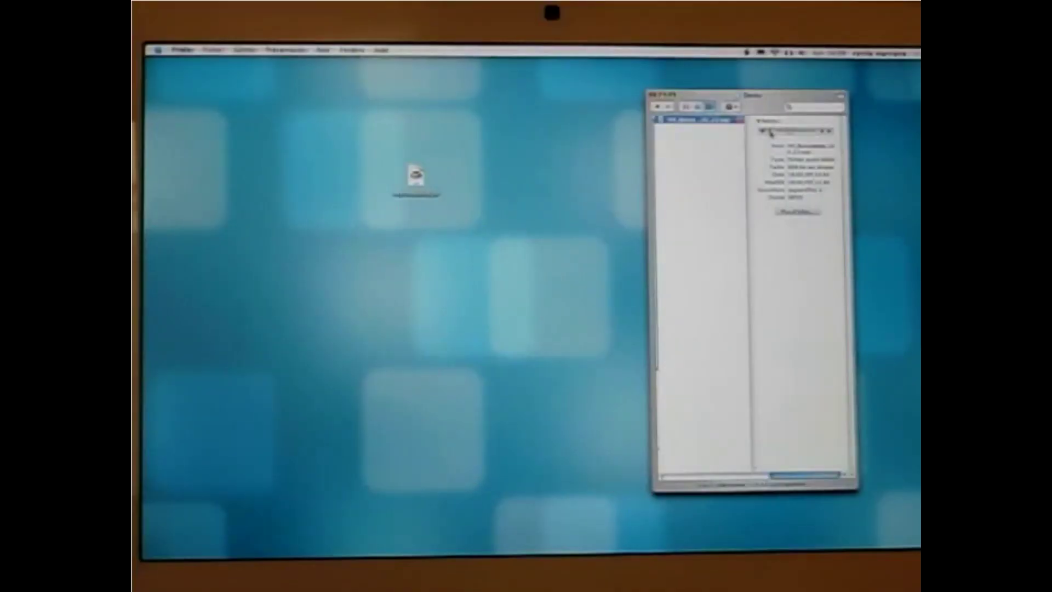
- Launch MPC Maid and drag the drum loop WAV into the Chop Slices drop area
double_click(416, 176)
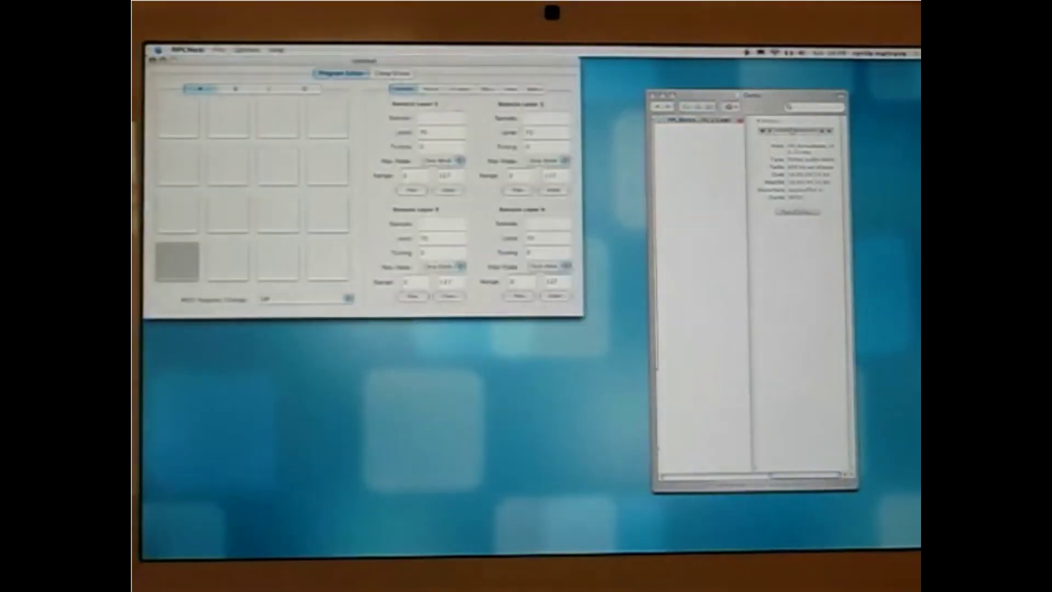
left_click(393, 73)
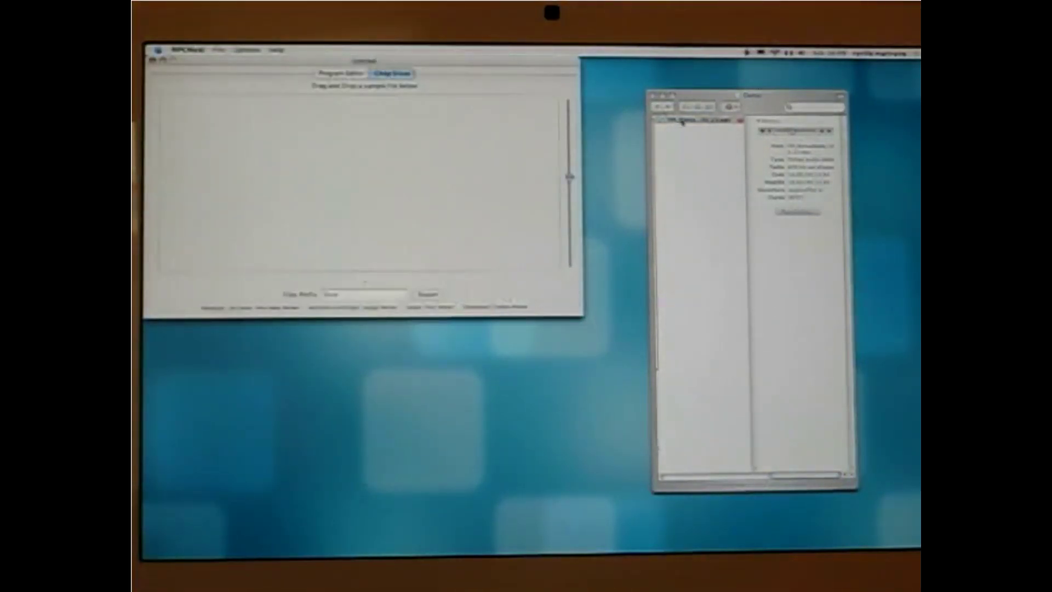
left_click_drag(681, 122, 357, 142)
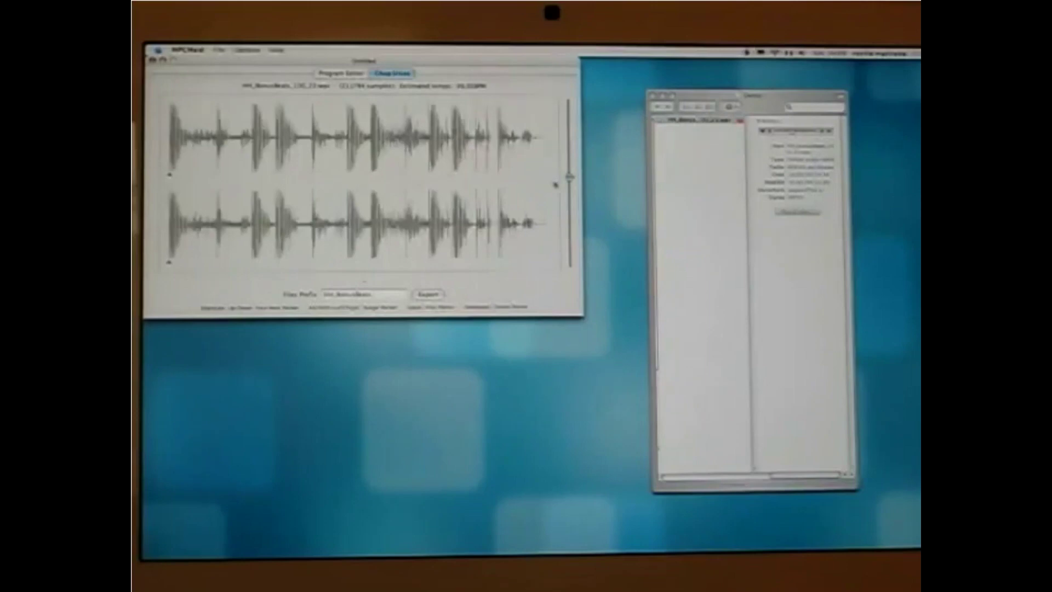
left_click_drag(570, 179, 569, 157)
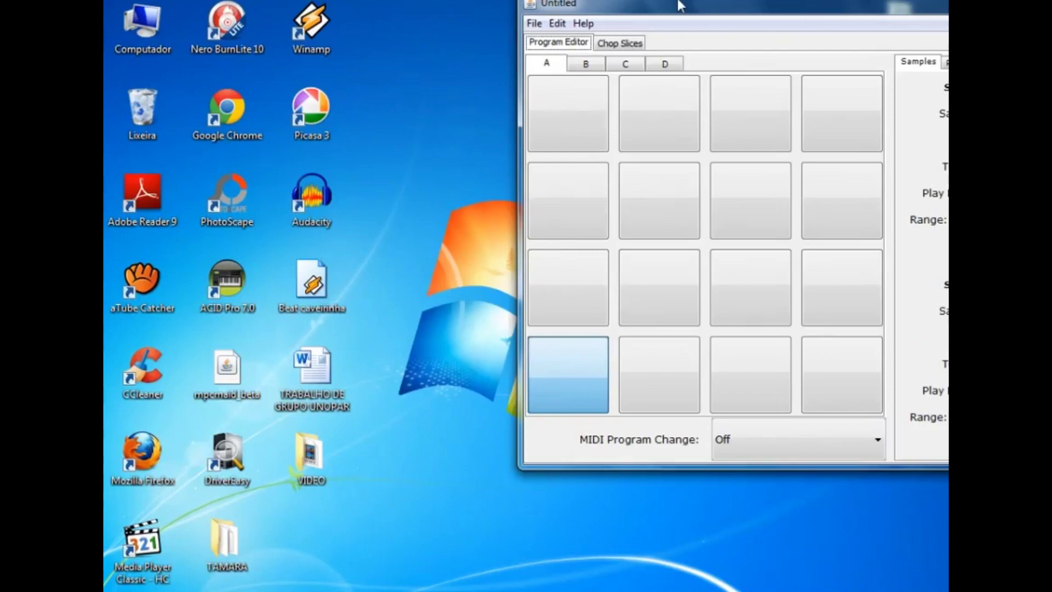
- Move the program window left and step through pad banks B, C and D
left_click_drag(680, 6, 289, 12)
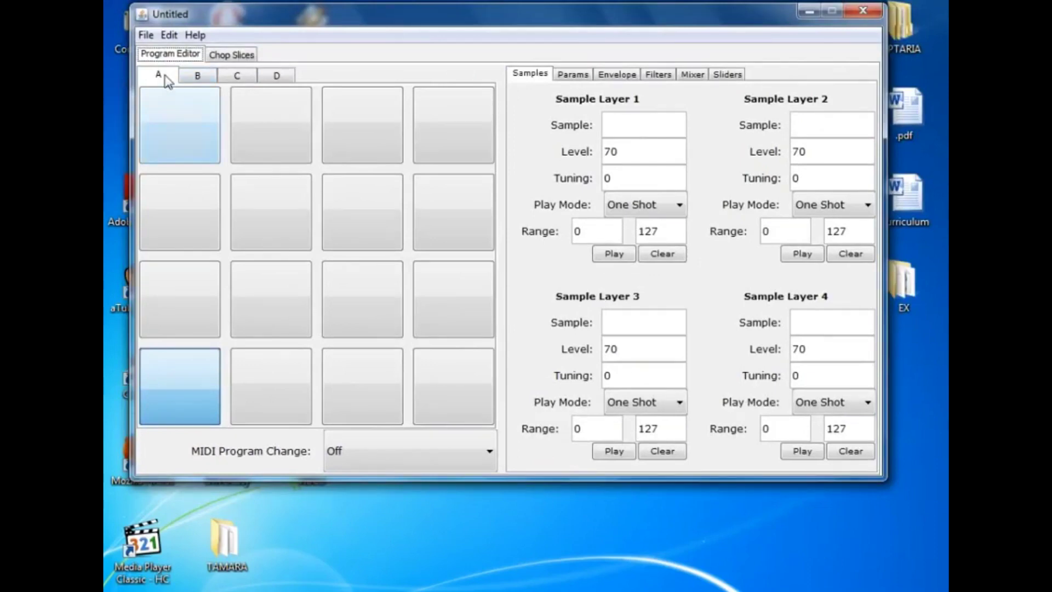
left_click(206, 80)
left_click(234, 86)
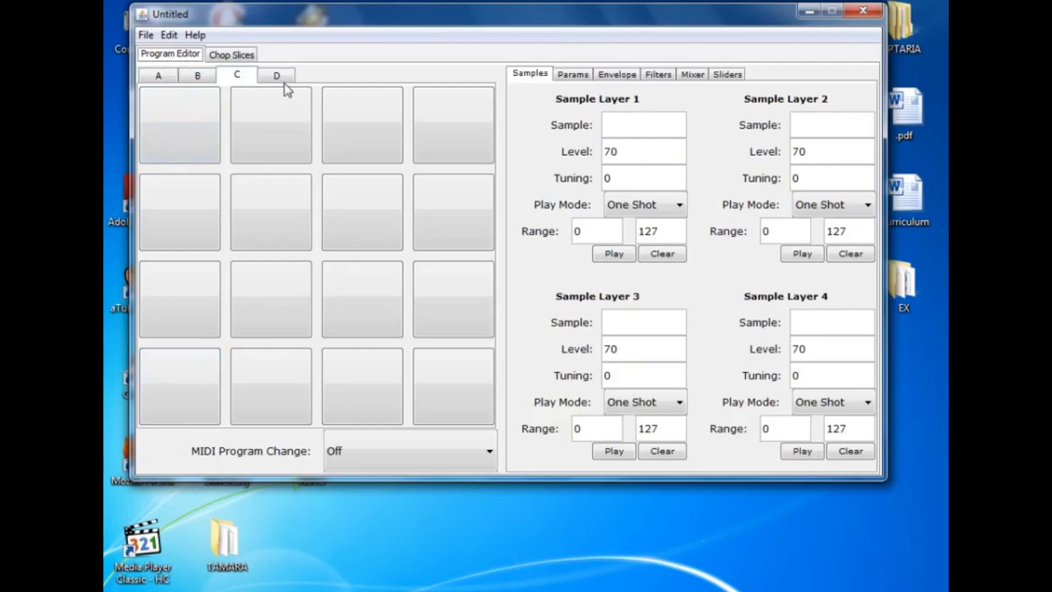
left_click(283, 81)
- Select several empty pads in bank D, the top-left one and four in the bottom row
left_click(210, 131)
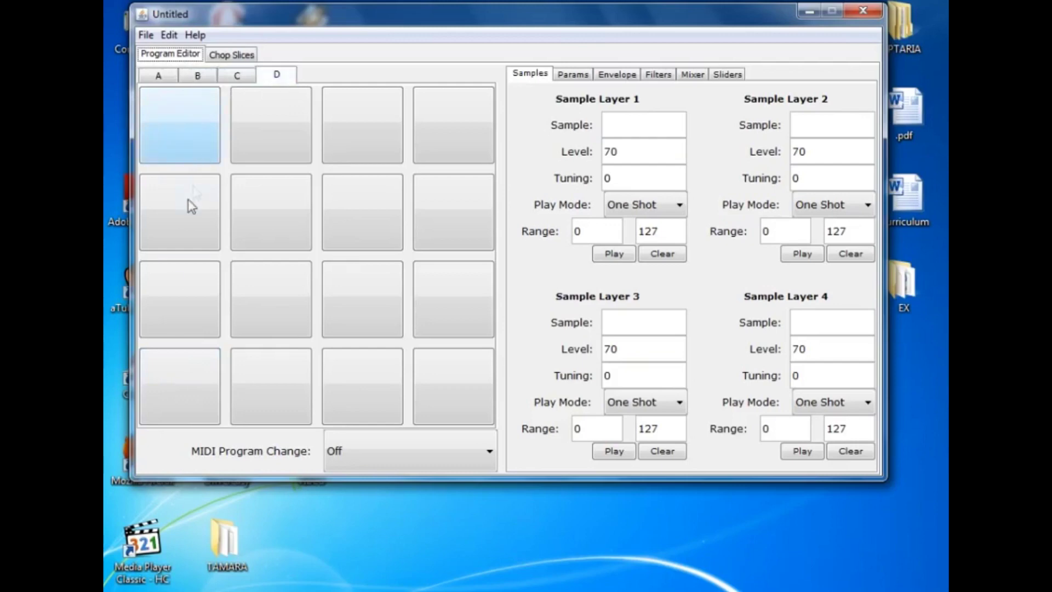
left_click(251, 408)
left_click(361, 391)
left_click(432, 392)
left_click(213, 391)
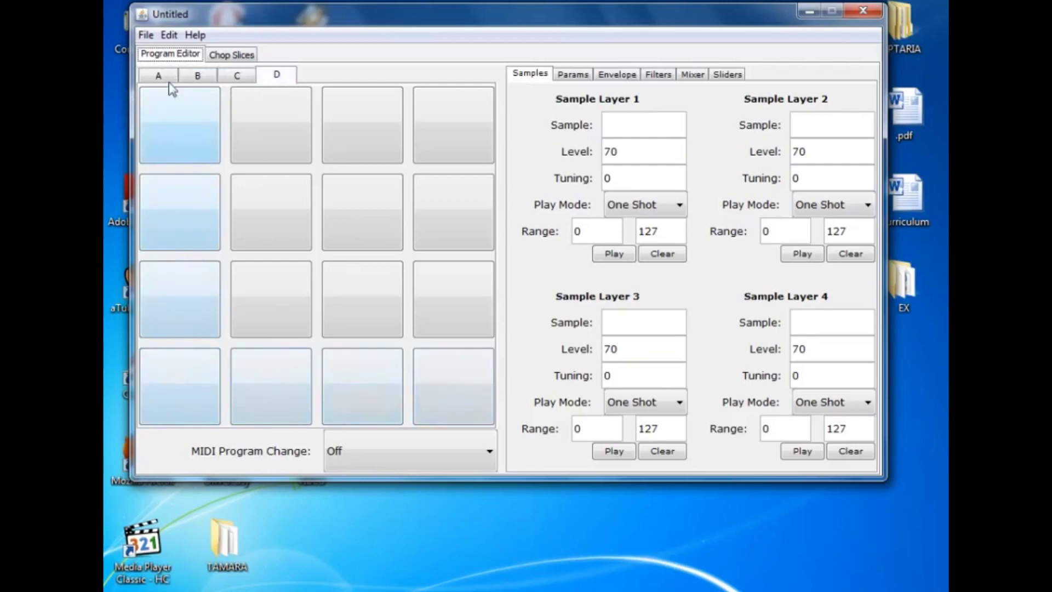